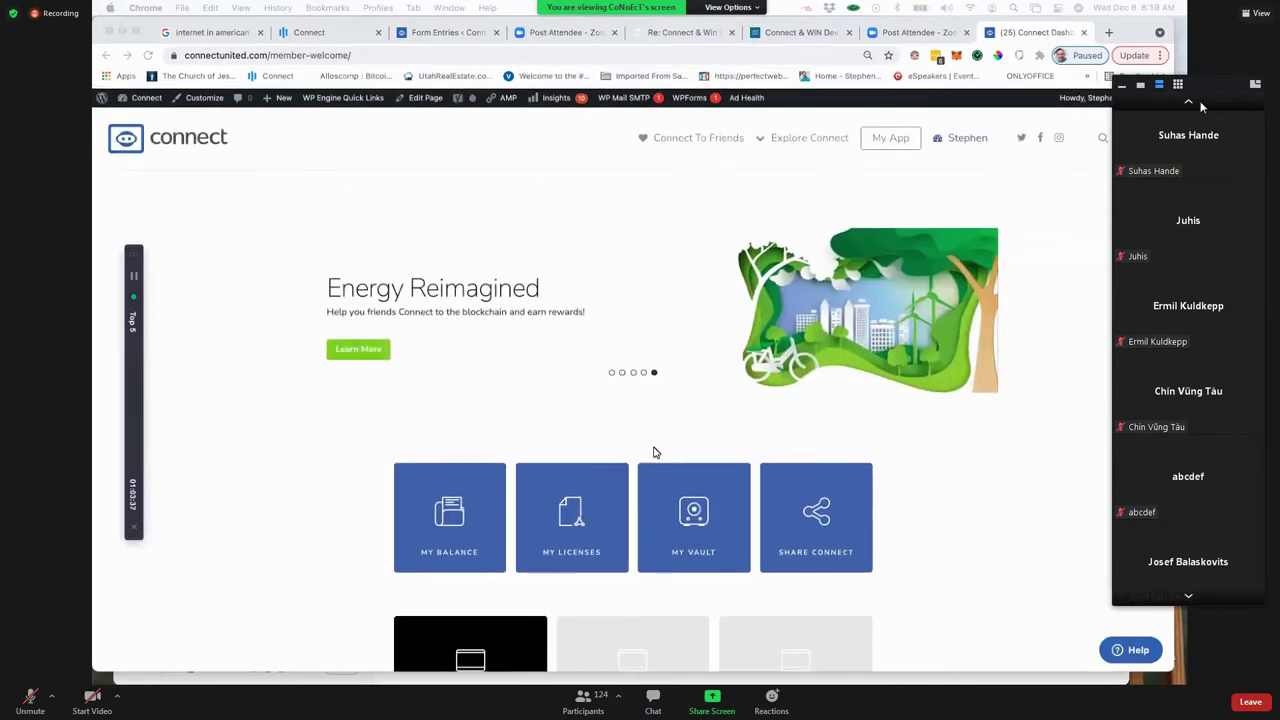
Step: Page through the meeting participants to the live-video tiles and collapse the strip to one tile
click(1189, 103)
click(1189, 103)
click(1189, 103)
click(1189, 103)
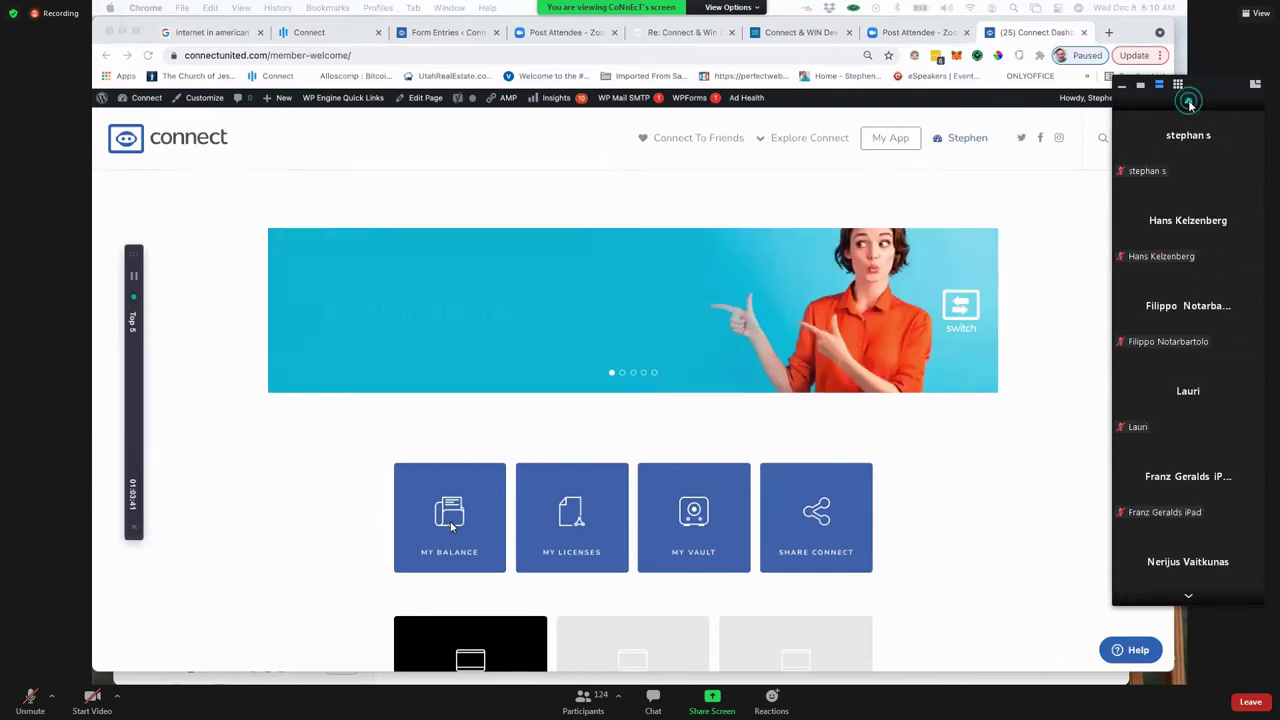
click(1189, 103)
click(1189, 103)
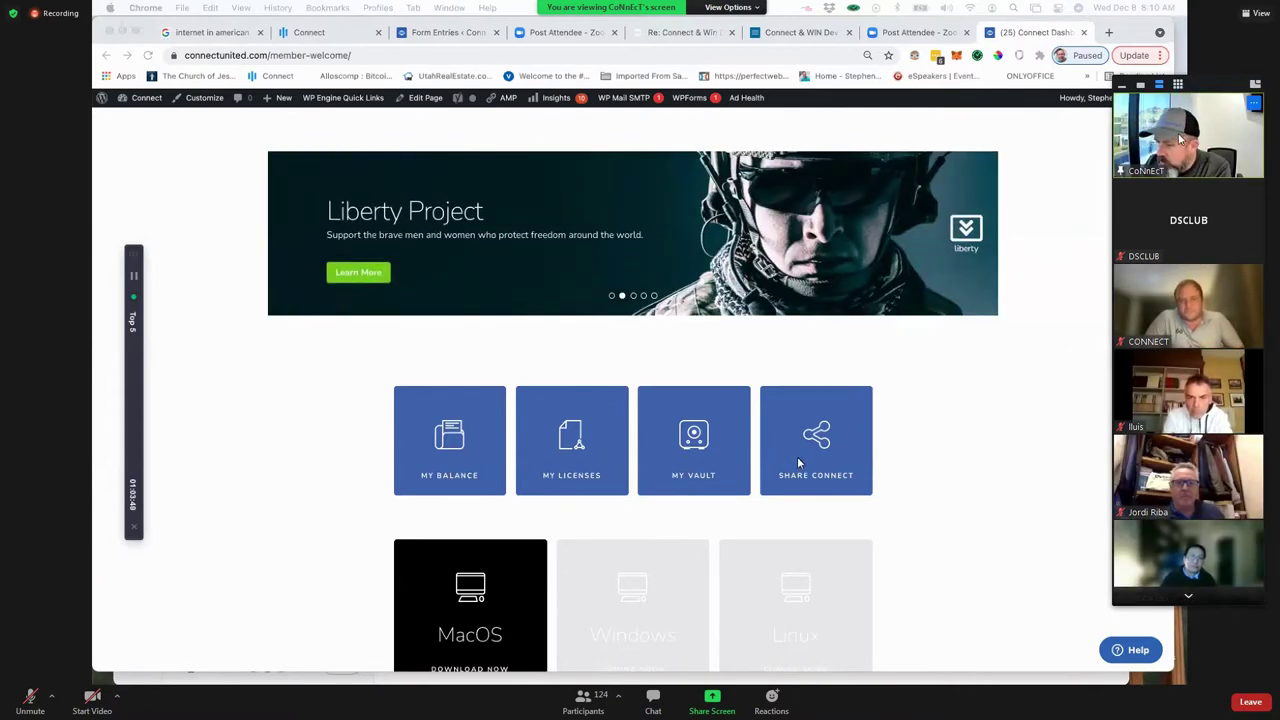
click(1255, 103)
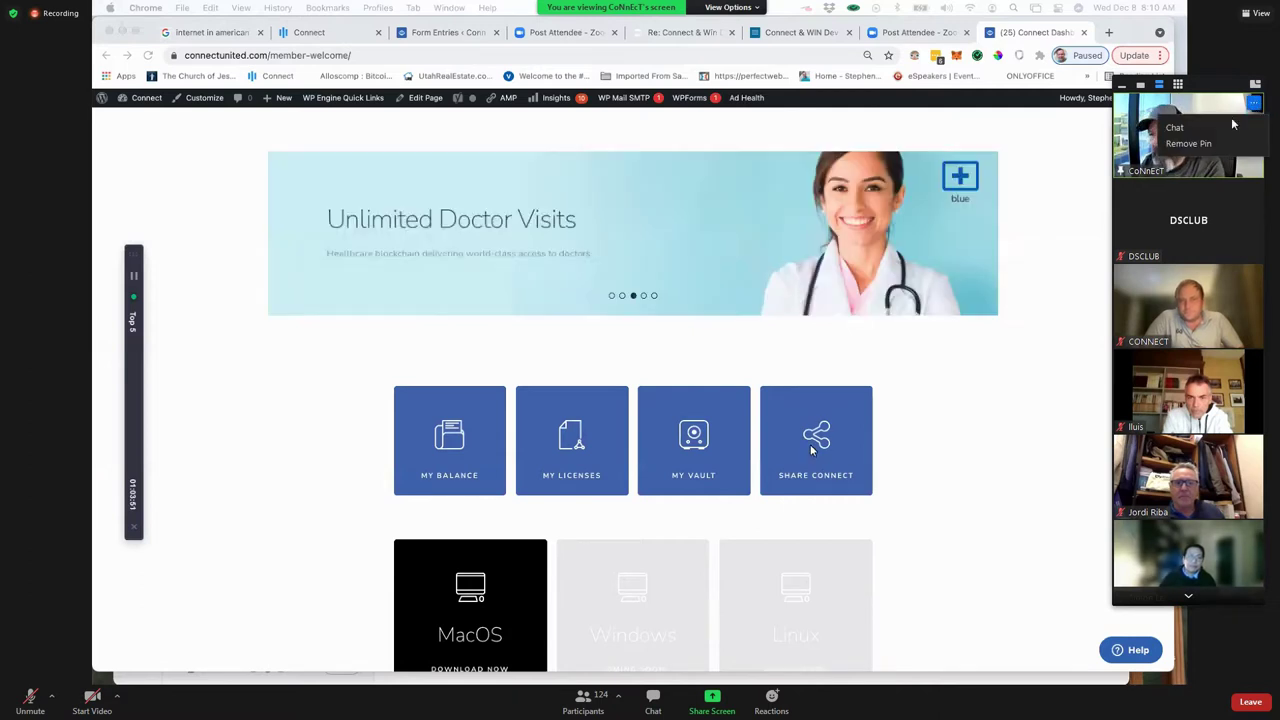
click(1141, 89)
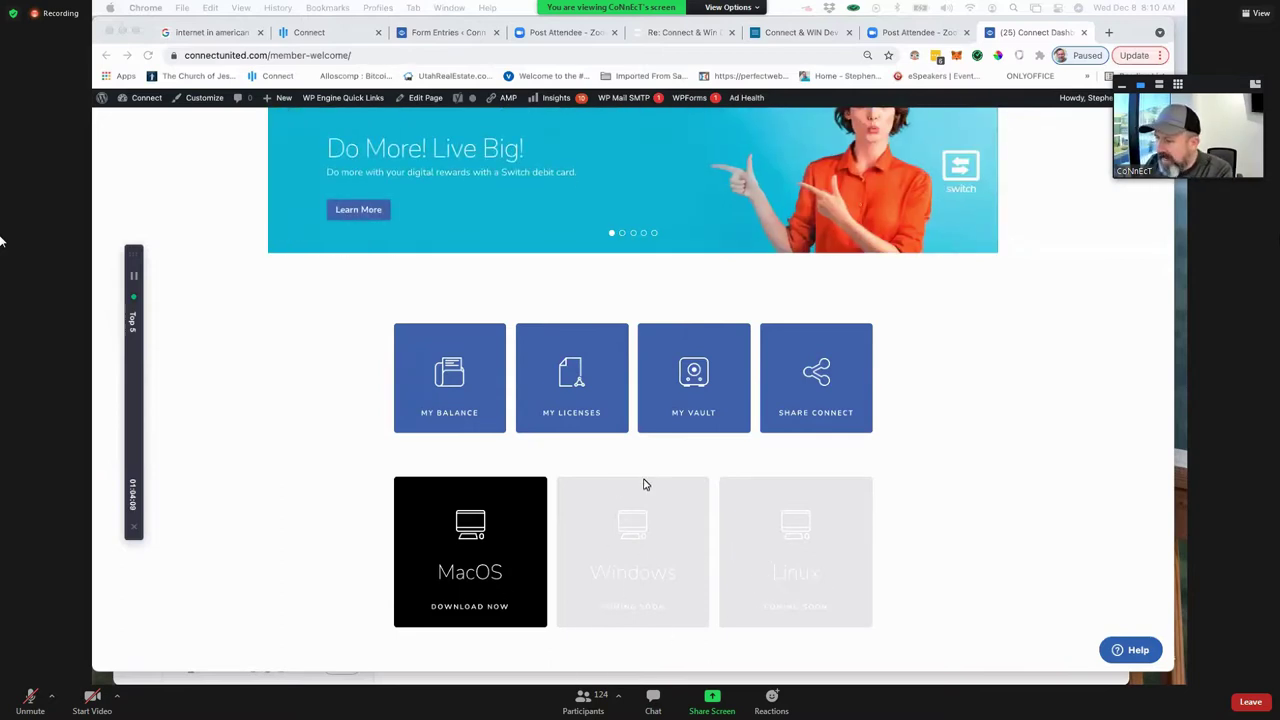
scroll(650, 488, up, 3)
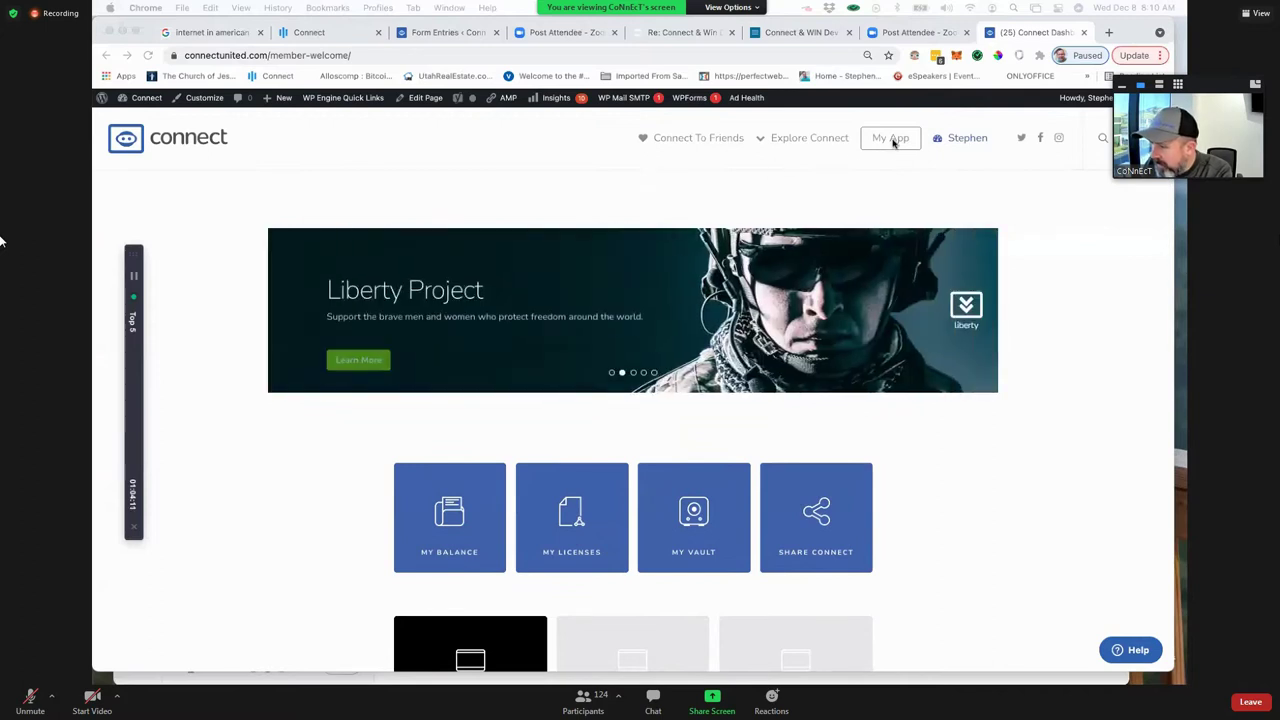
Step: Open the Connect dashboard, review the Link Accounts page, and reopen the account menu
click(892, 142)
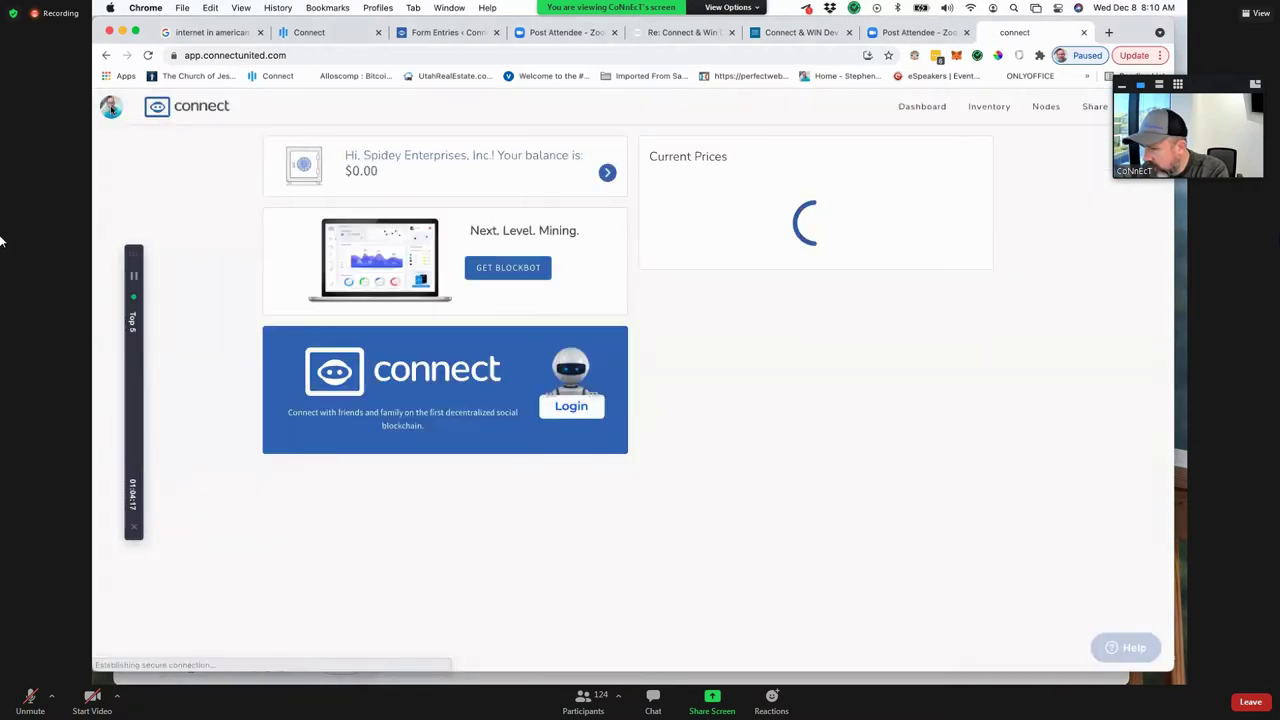
click(112, 108)
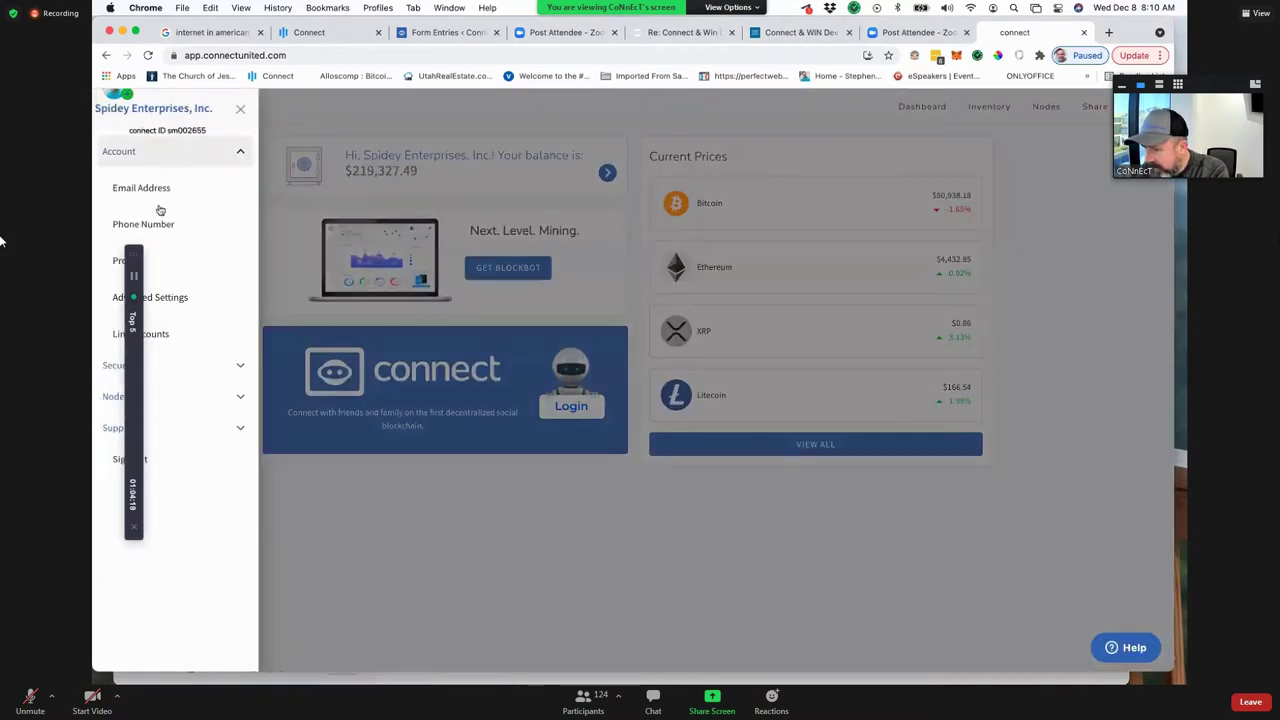
click(172, 338)
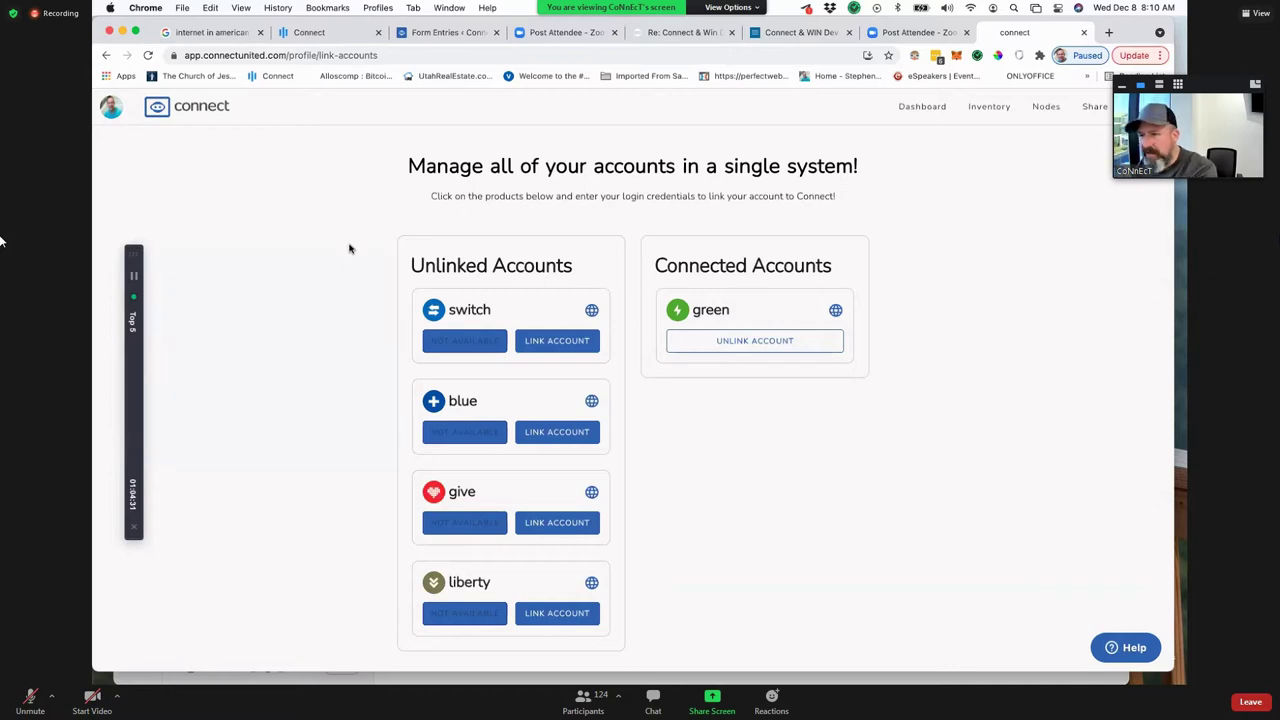
click(116, 108)
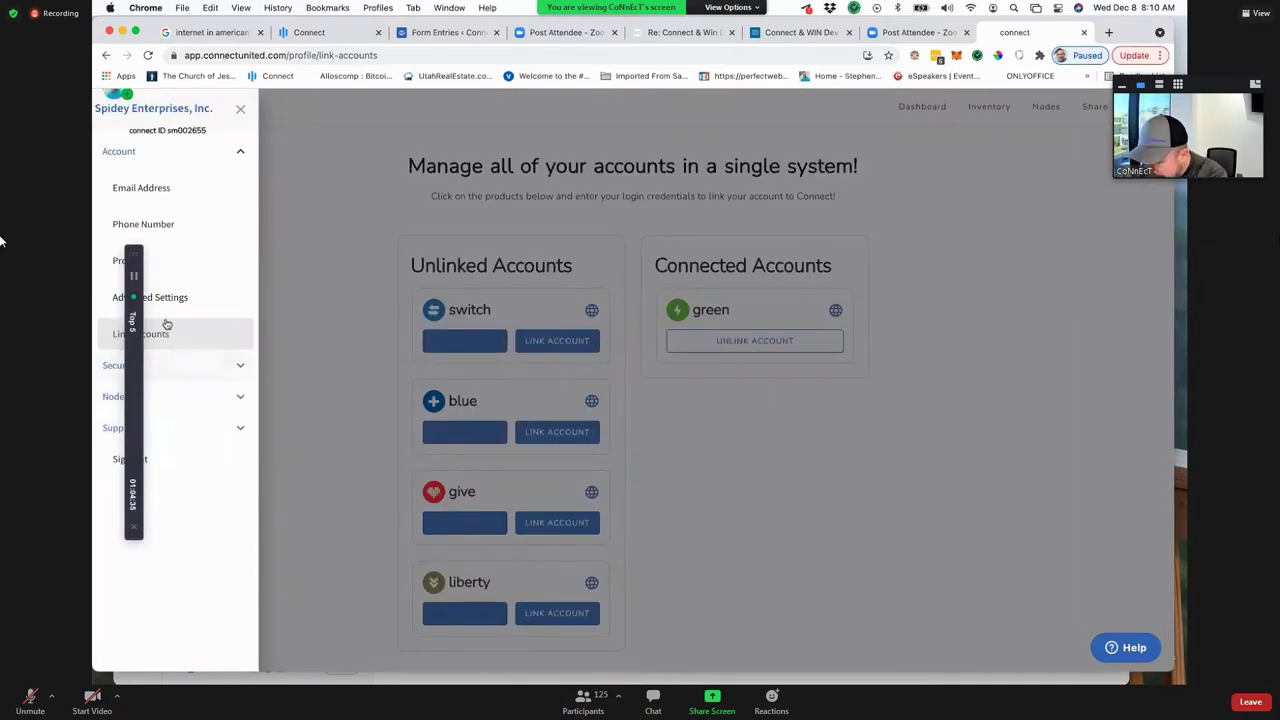
click(138, 532)
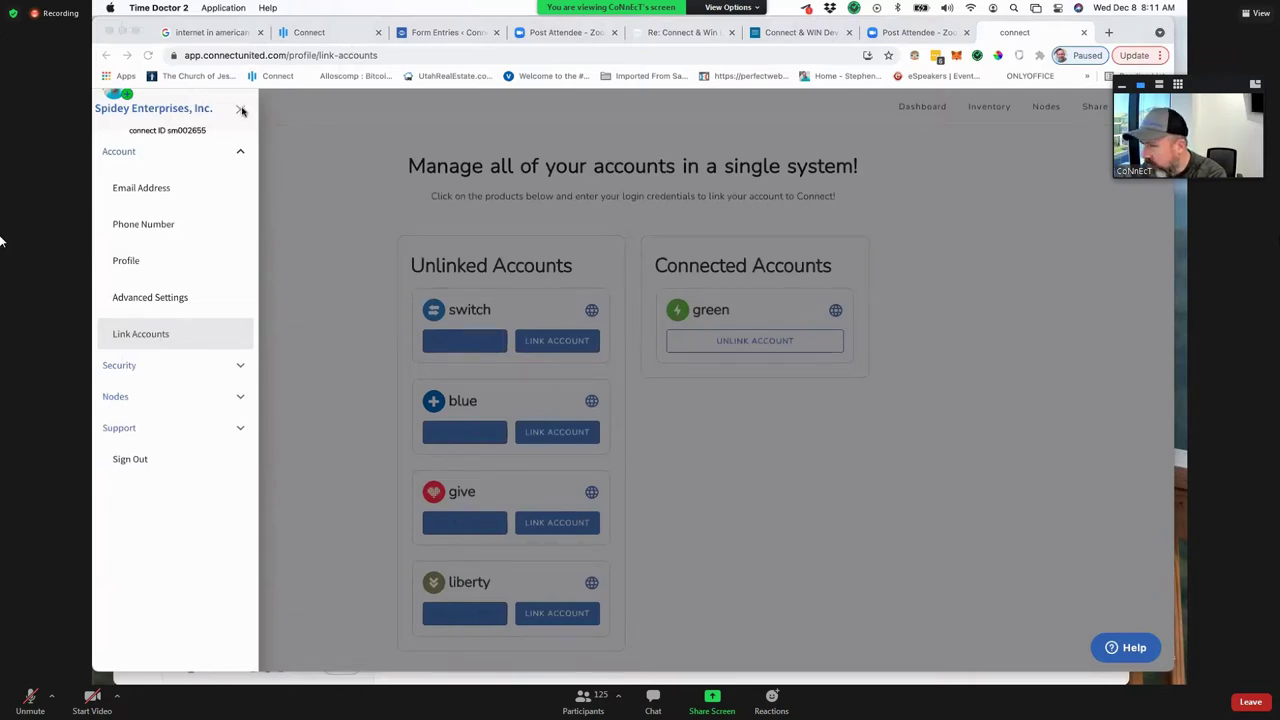
Step: Sign out, then sign back in with a different saved Chrome login
click(138, 460)
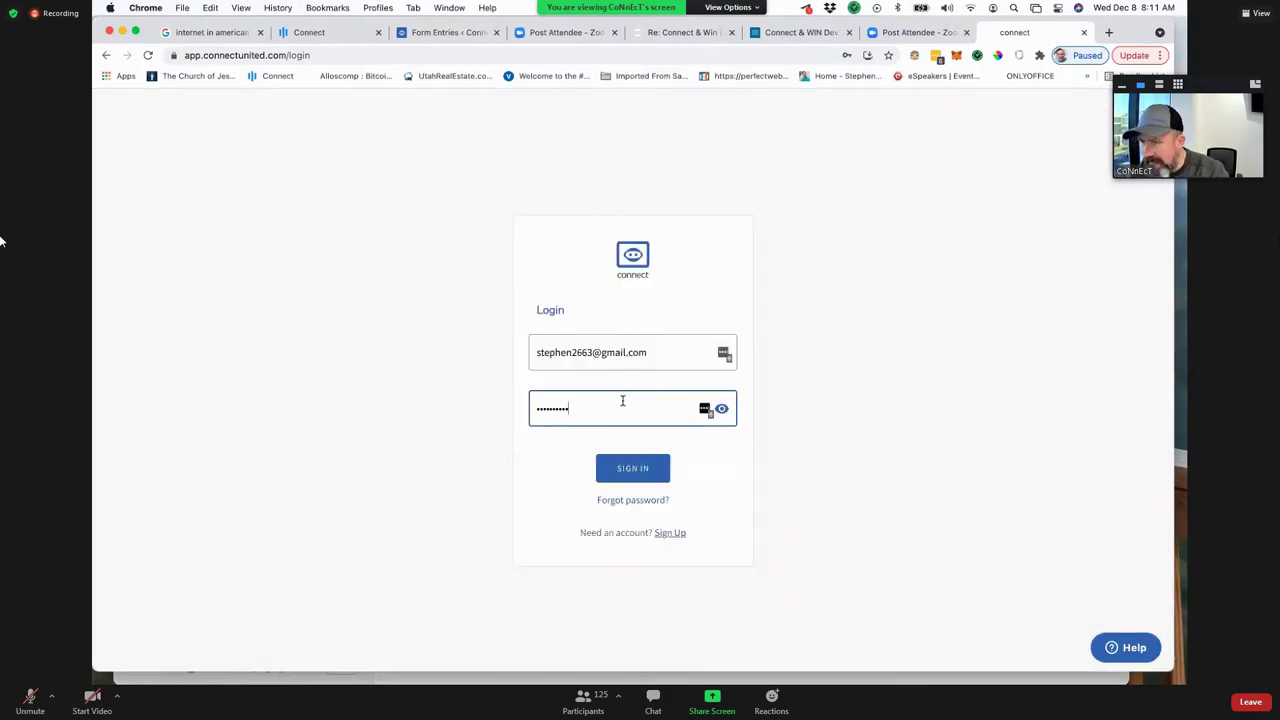
click(630, 352)
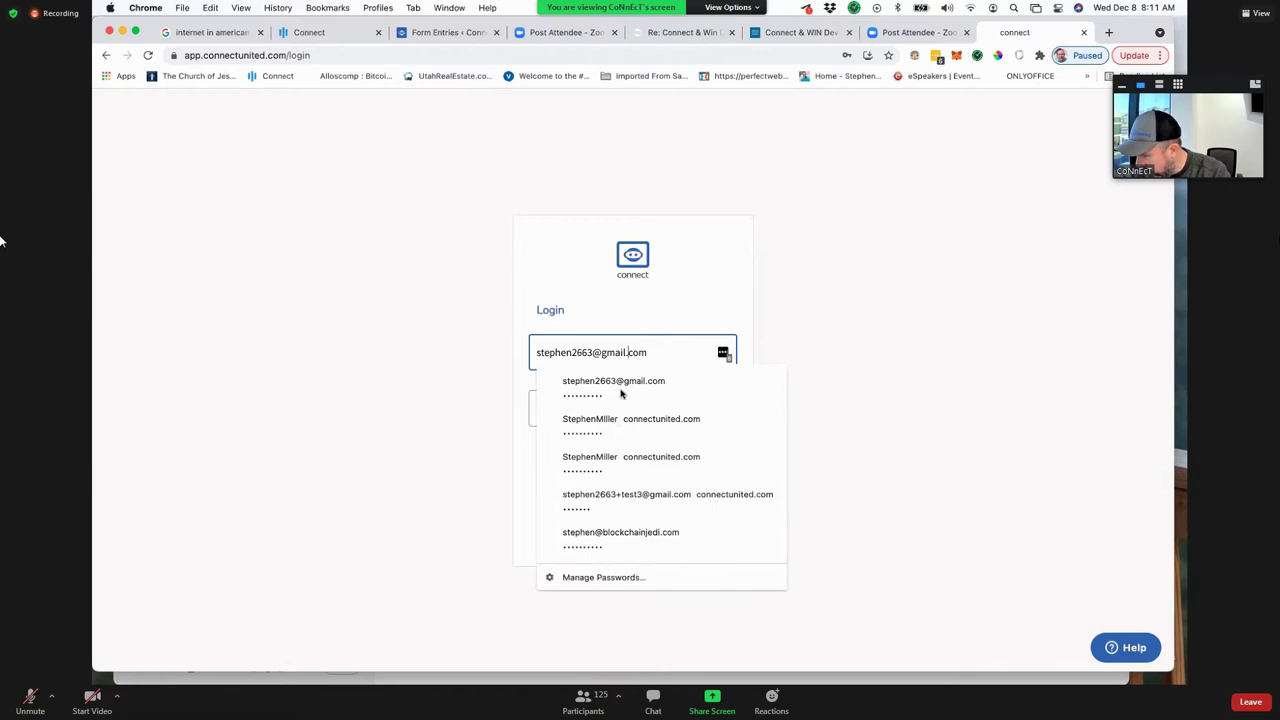
click(618, 530)
click(633, 470)
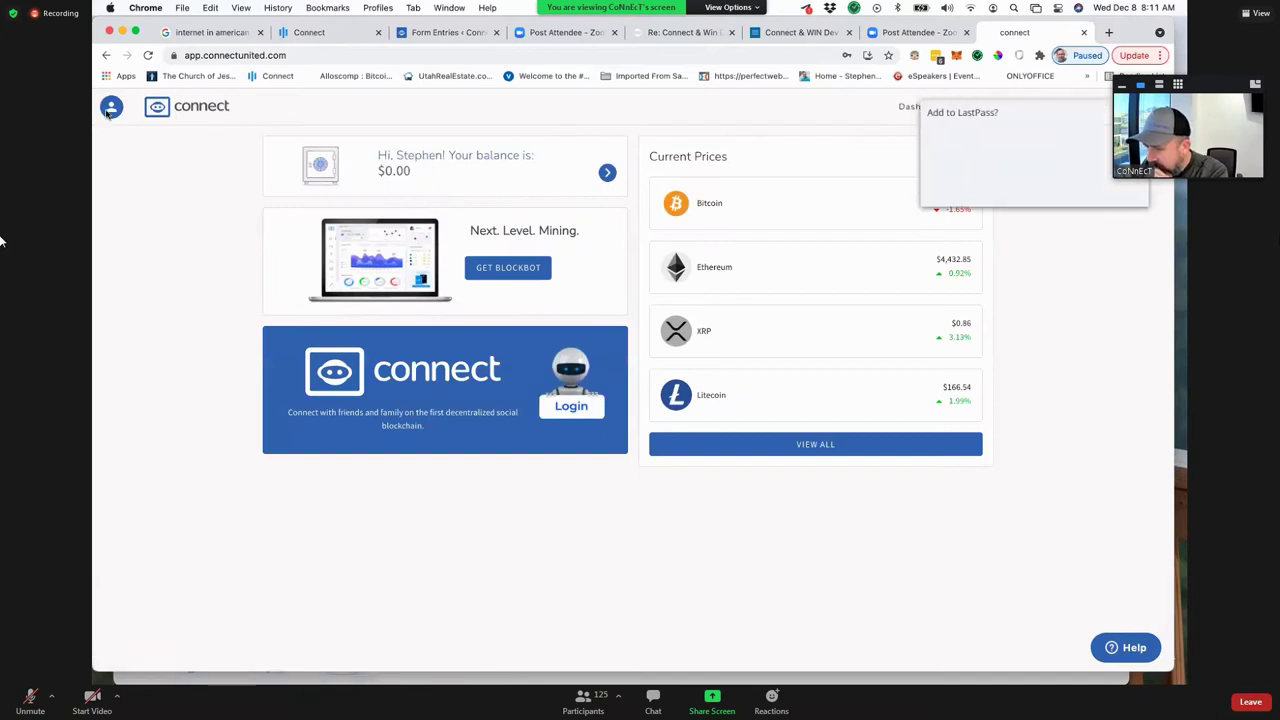
Step: Open the admin-only Blockbot Report and expand the green account's BlockBot and Droid rows
click(111, 107)
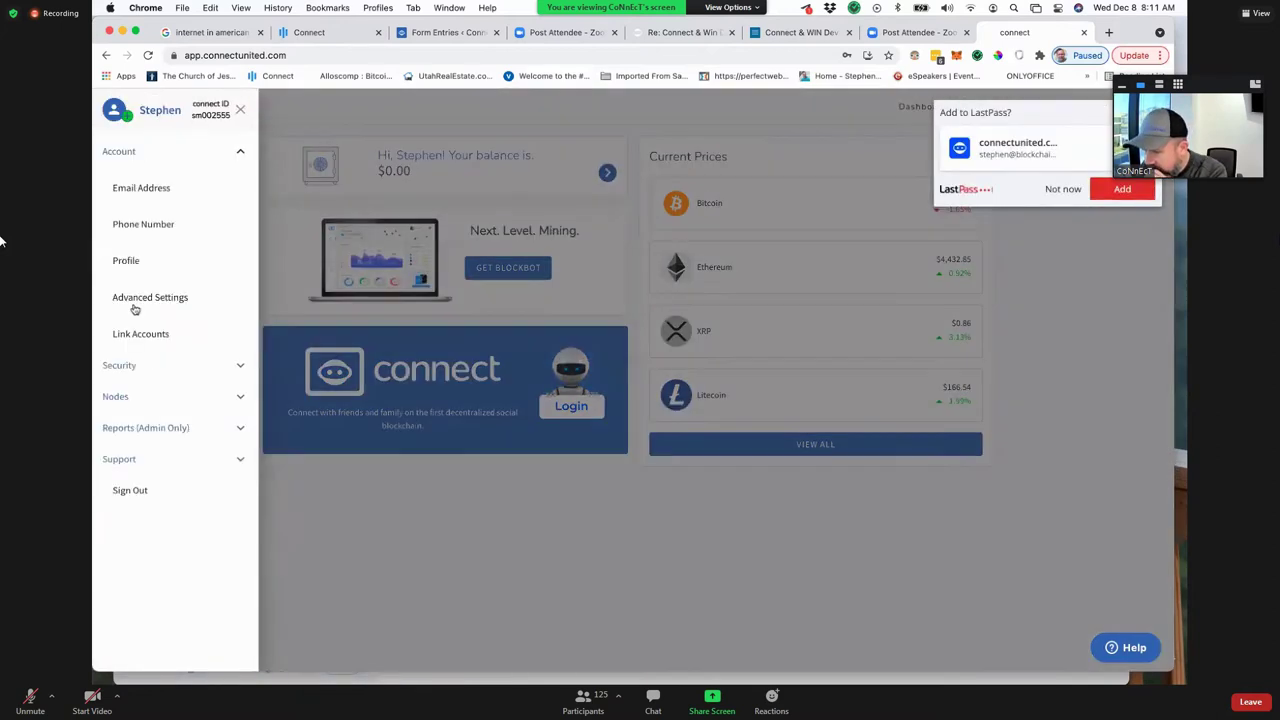
click(152, 429)
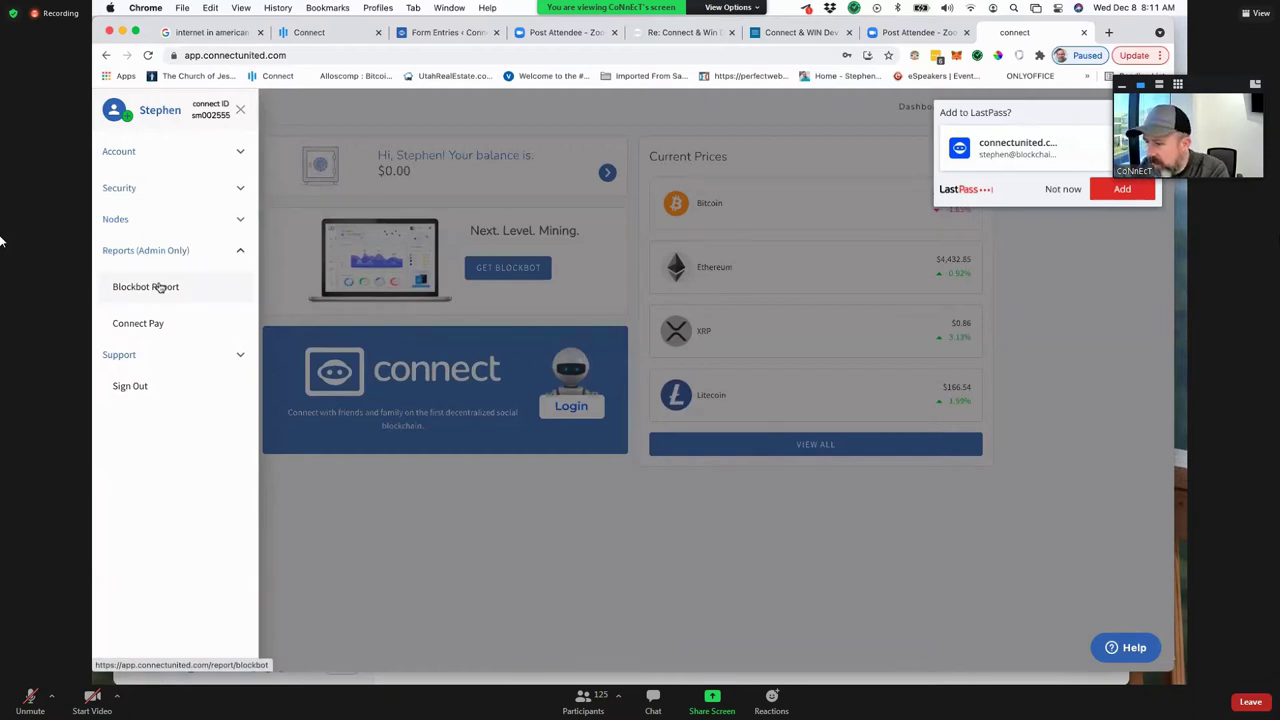
click(160, 287)
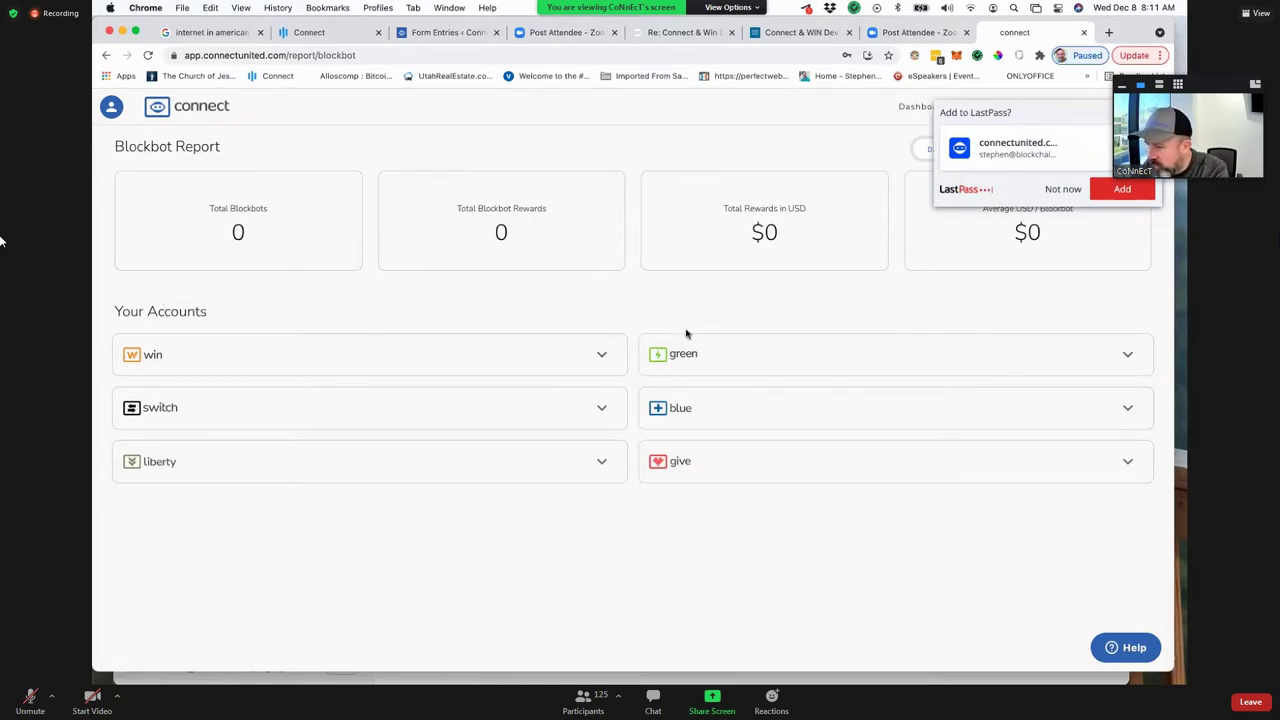
click(1130, 357)
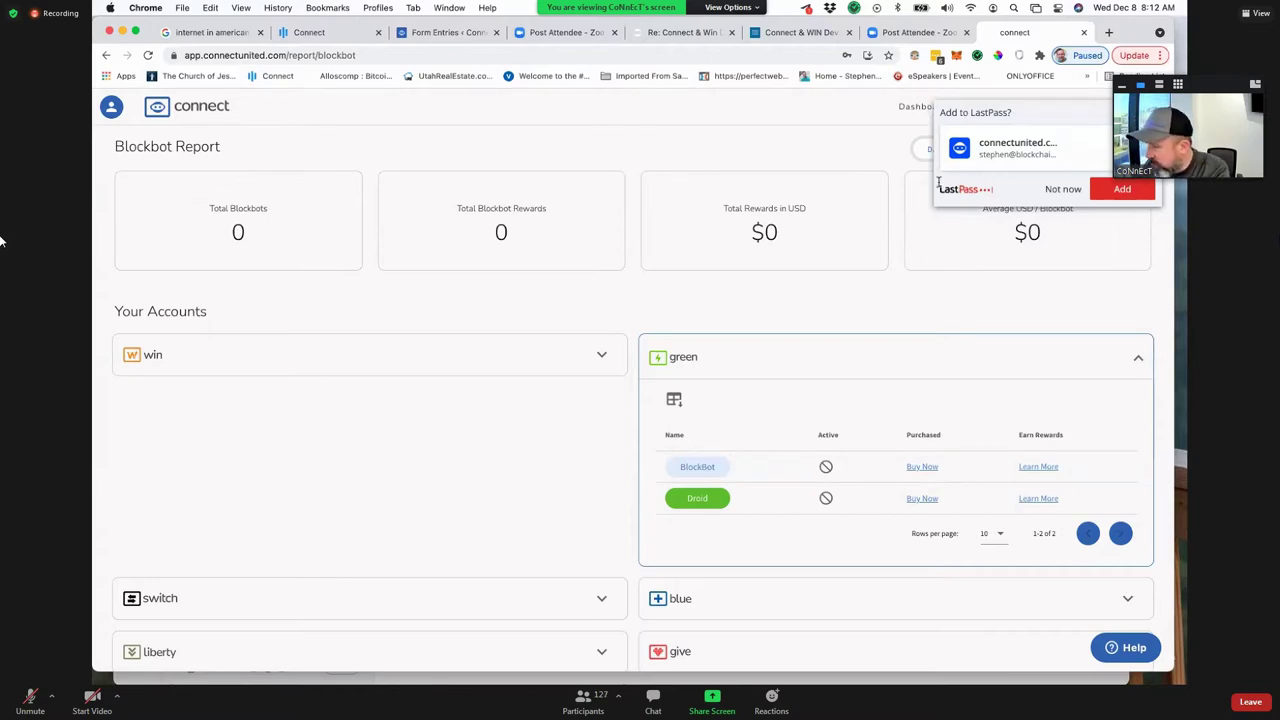
Step: Dismiss the password prompt, open the rewards report, and switch it from Month to Year
click(1066, 193)
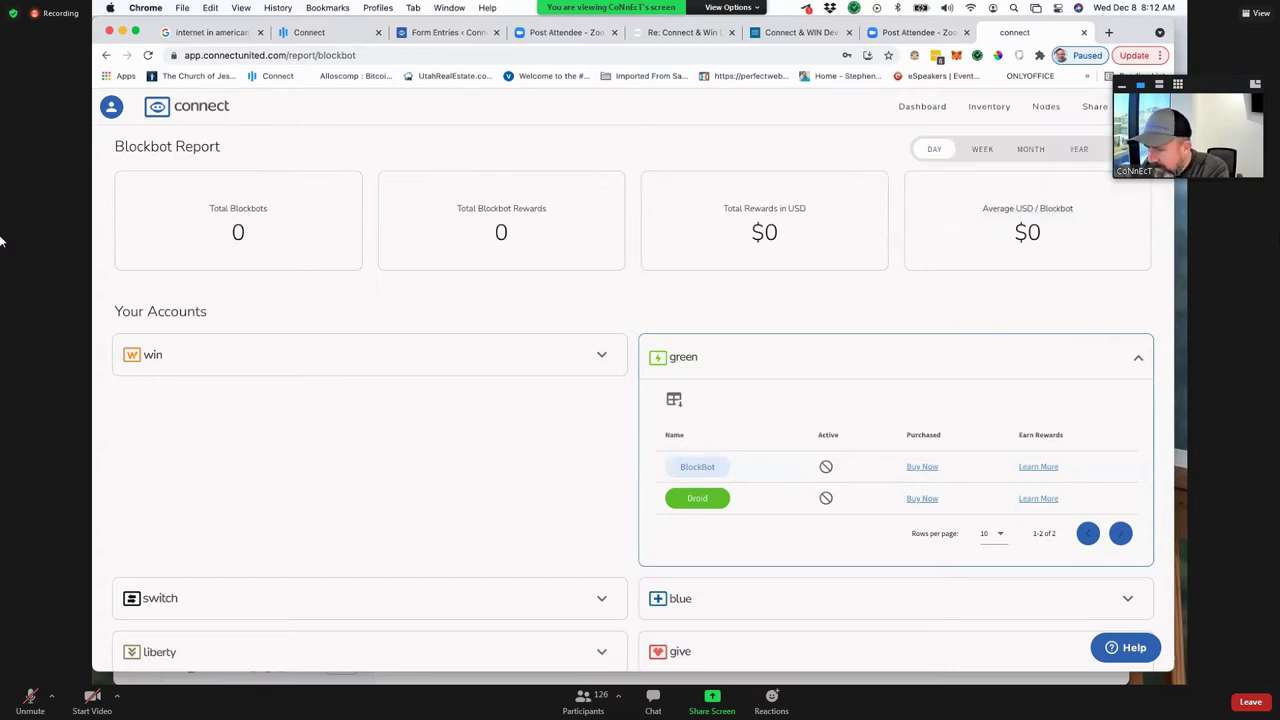
click(111, 107)
click(140, 323)
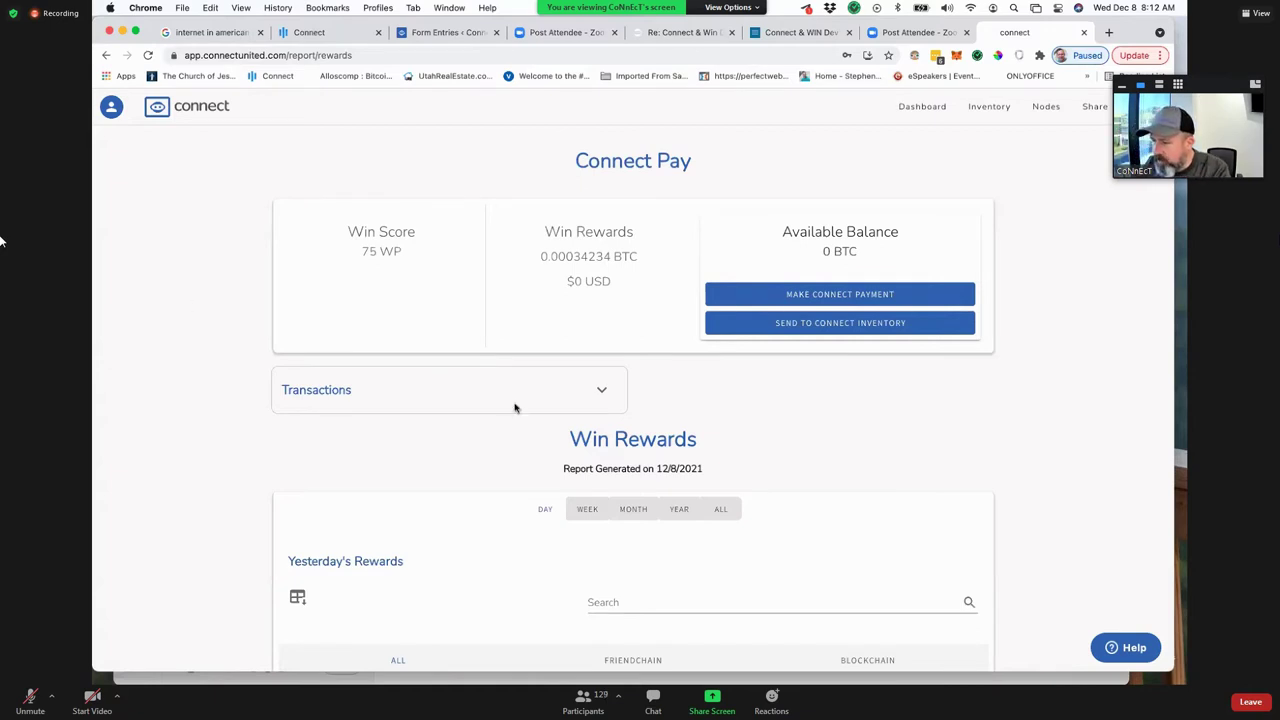
scroll(514, 405, down, 5)
scroll(514, 405, down, 5)
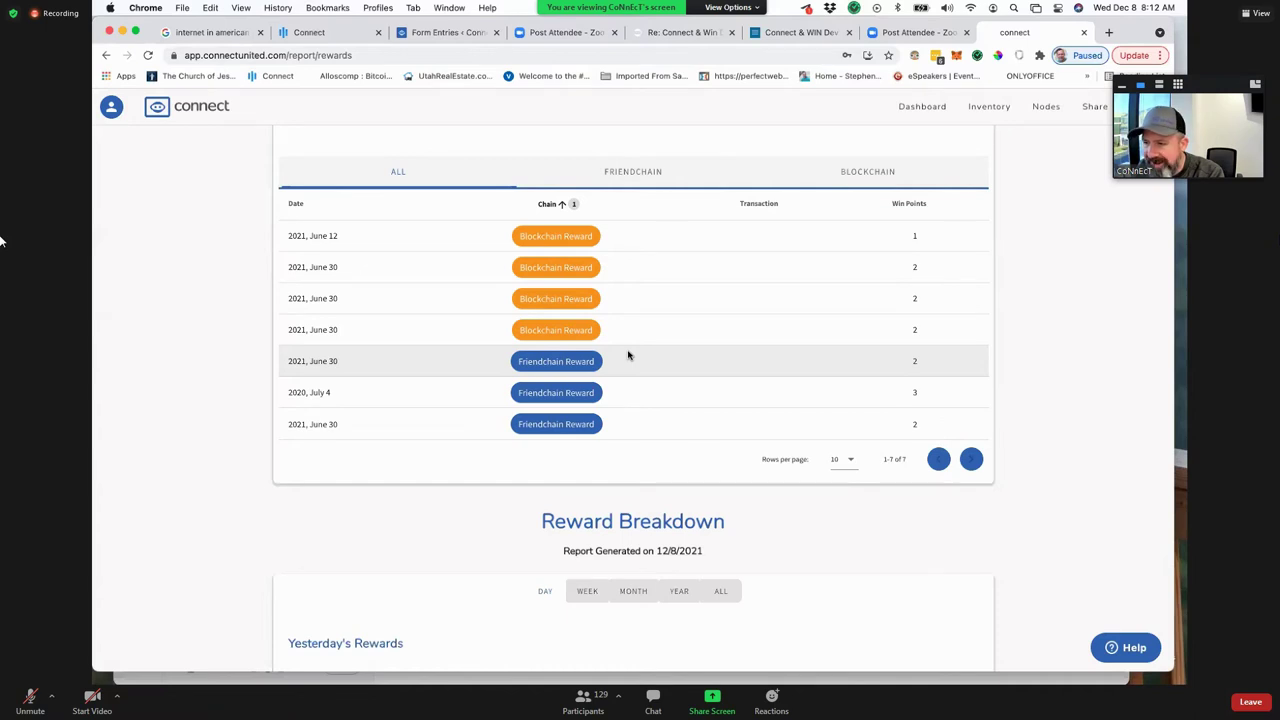
scroll(631, 417, down, 5)
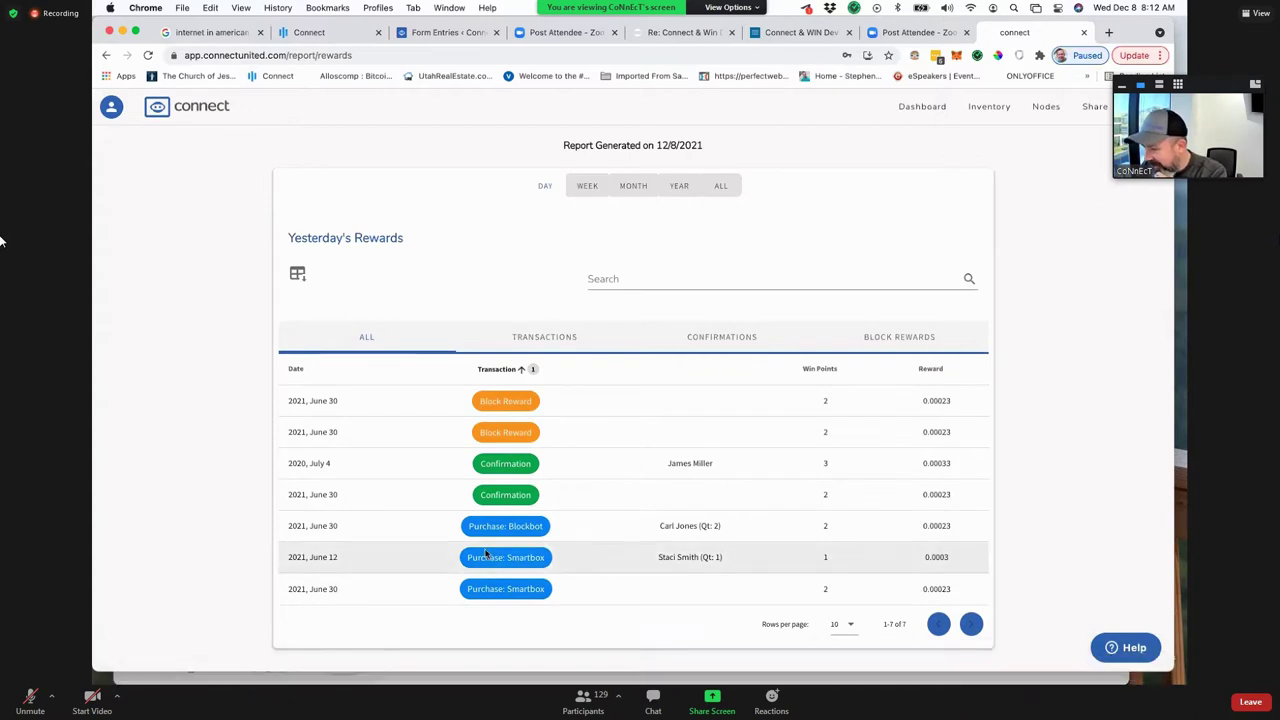
scroll(487, 552, down, 1)
scroll(487, 552, up, 5)
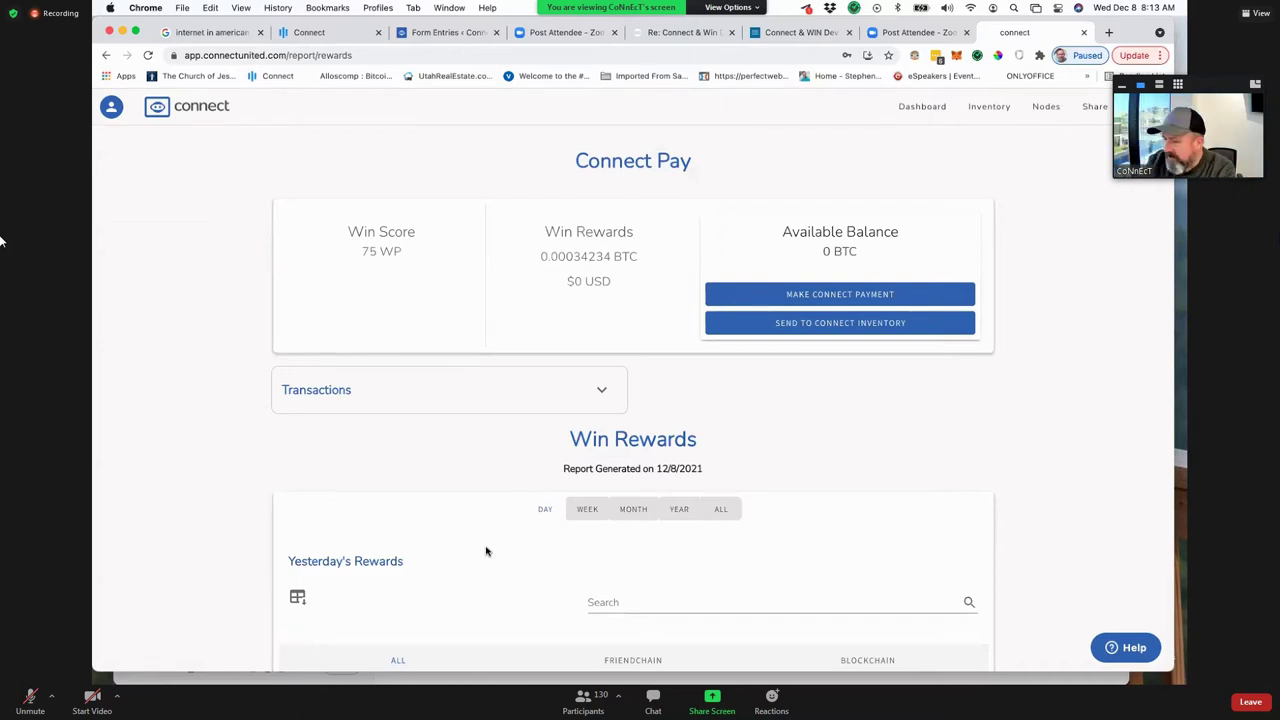
scroll(510, 510, down, 3)
scroll(646, 334, down, 3)
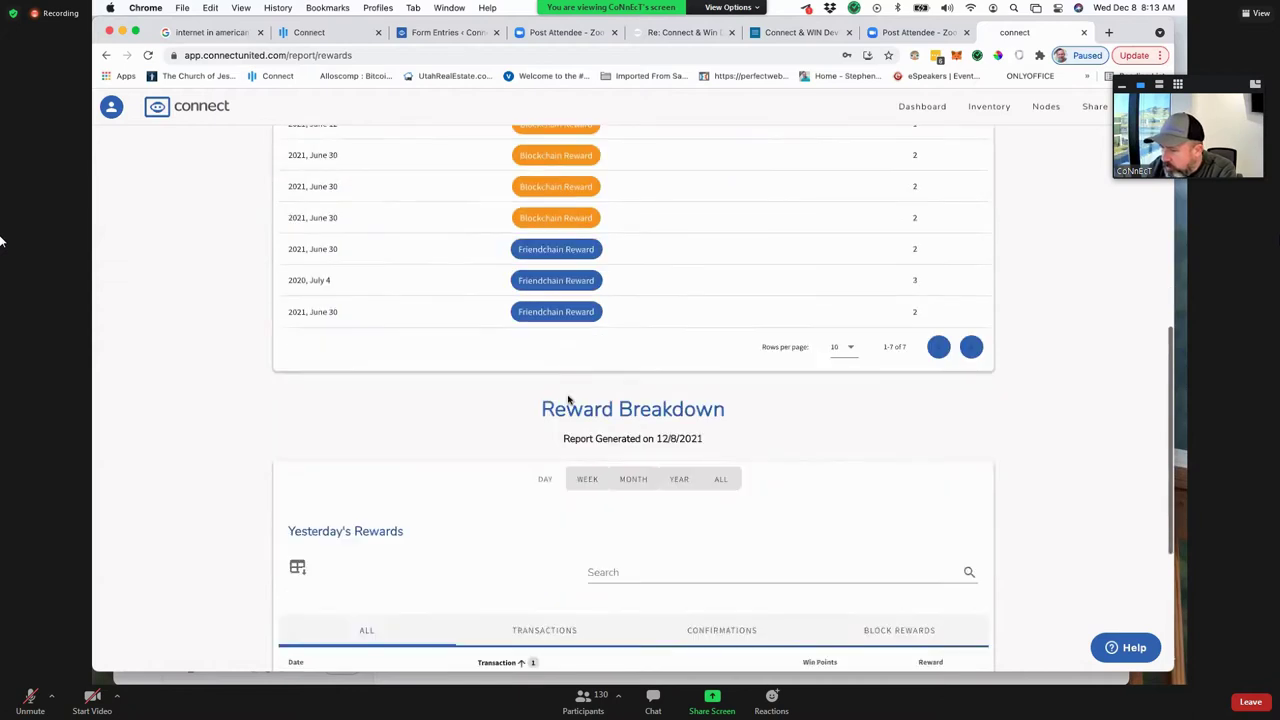
scroll(650, 340, up, 3)
scroll(672, 342, up, 4)
scroll(670, 380, down, 2)
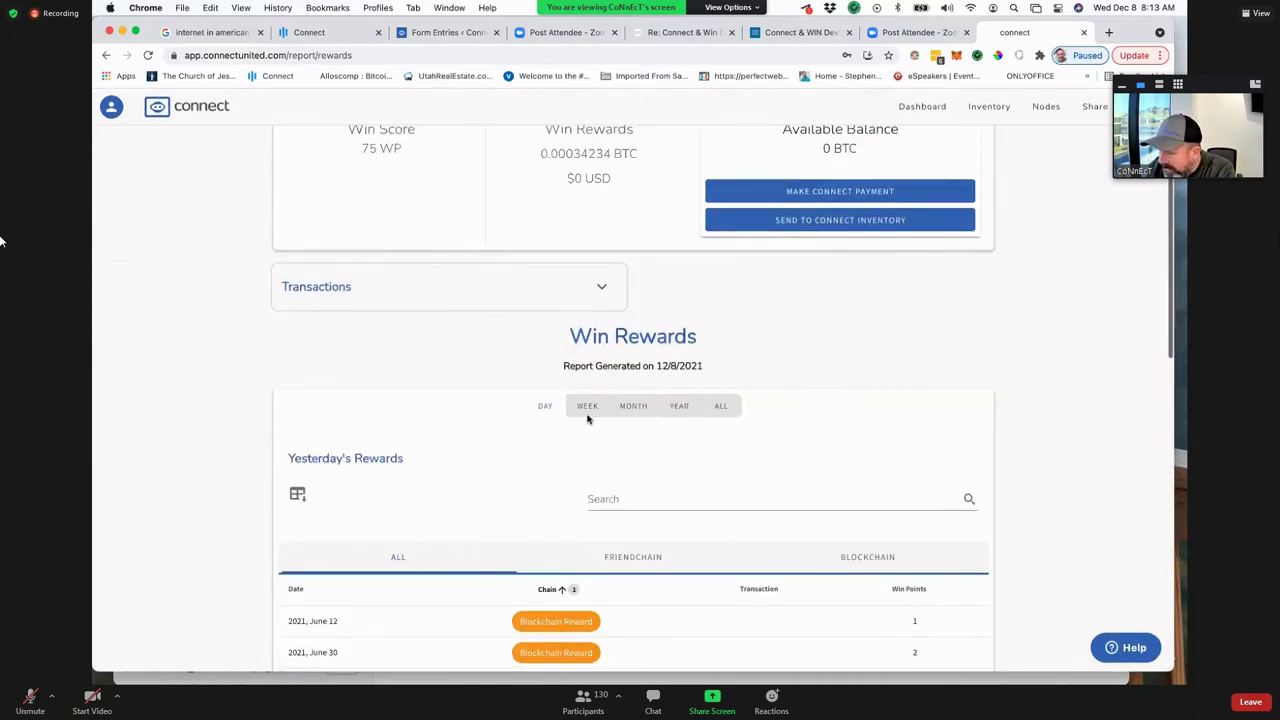
click(649, 407)
click(678, 406)
scroll(600, 440, down, 5)
scroll(545, 320, up, 2)
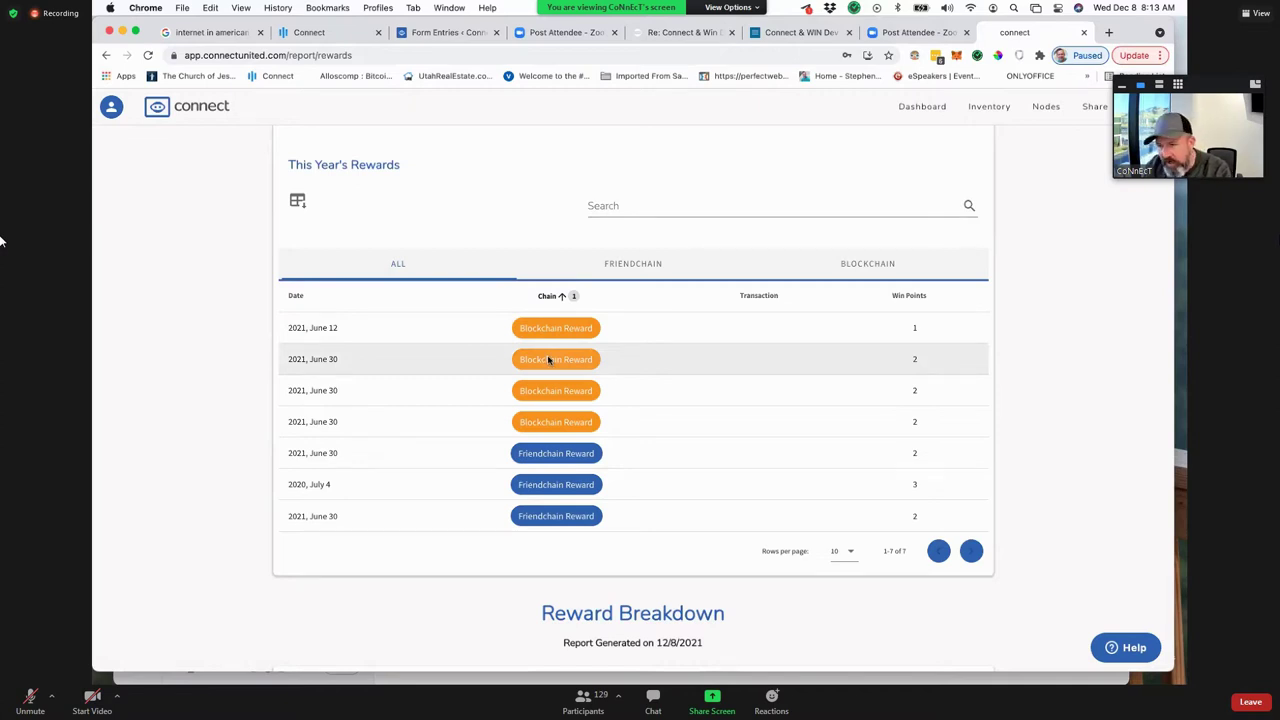
scroll(528, 420, down, 5)
scroll(525, 418, down, 2)
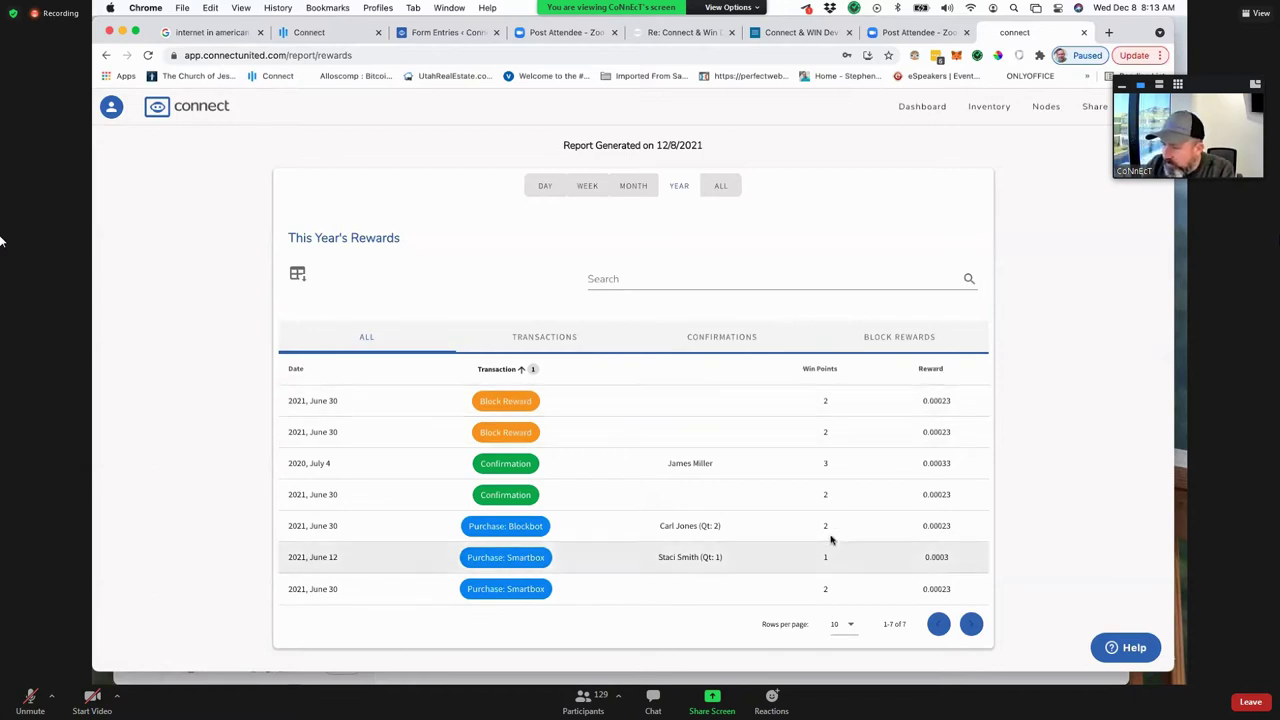
scroll(670, 523, up, 10)
scroll(685, 523, up, 4)
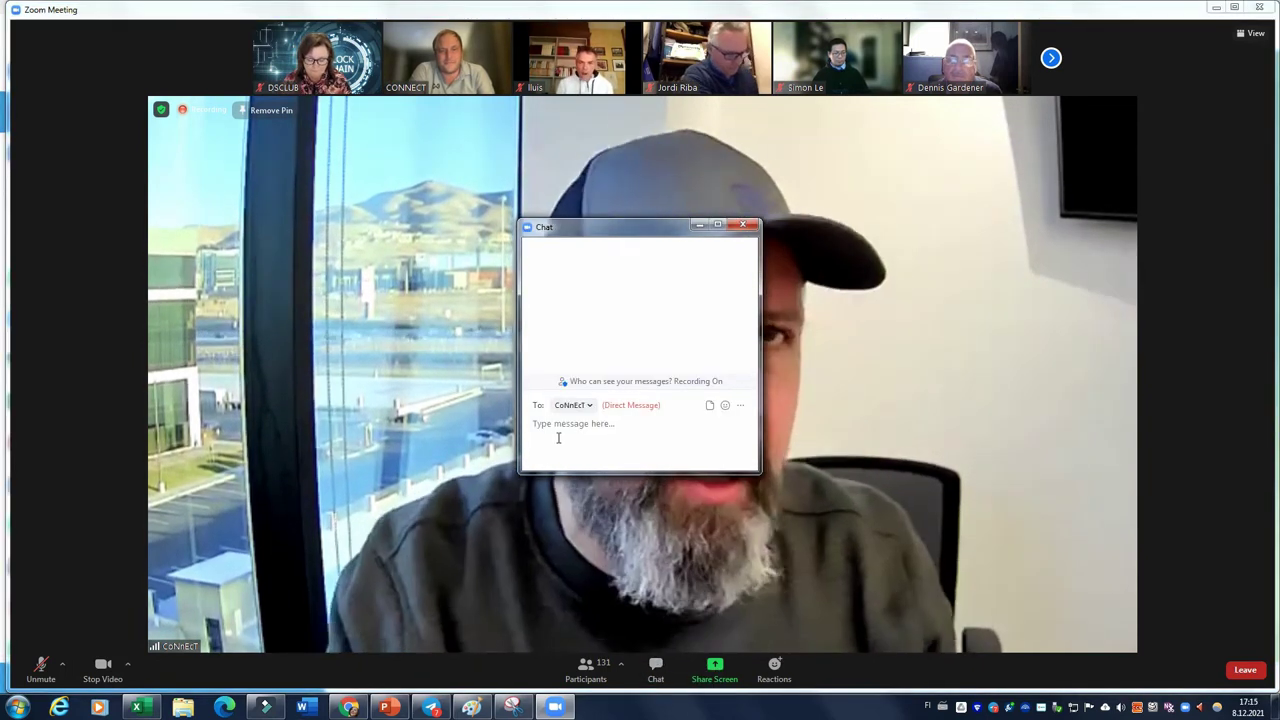
Step: Message the co-host asking whether bundled packages in one node count as a full 2000 node
click(558, 440)
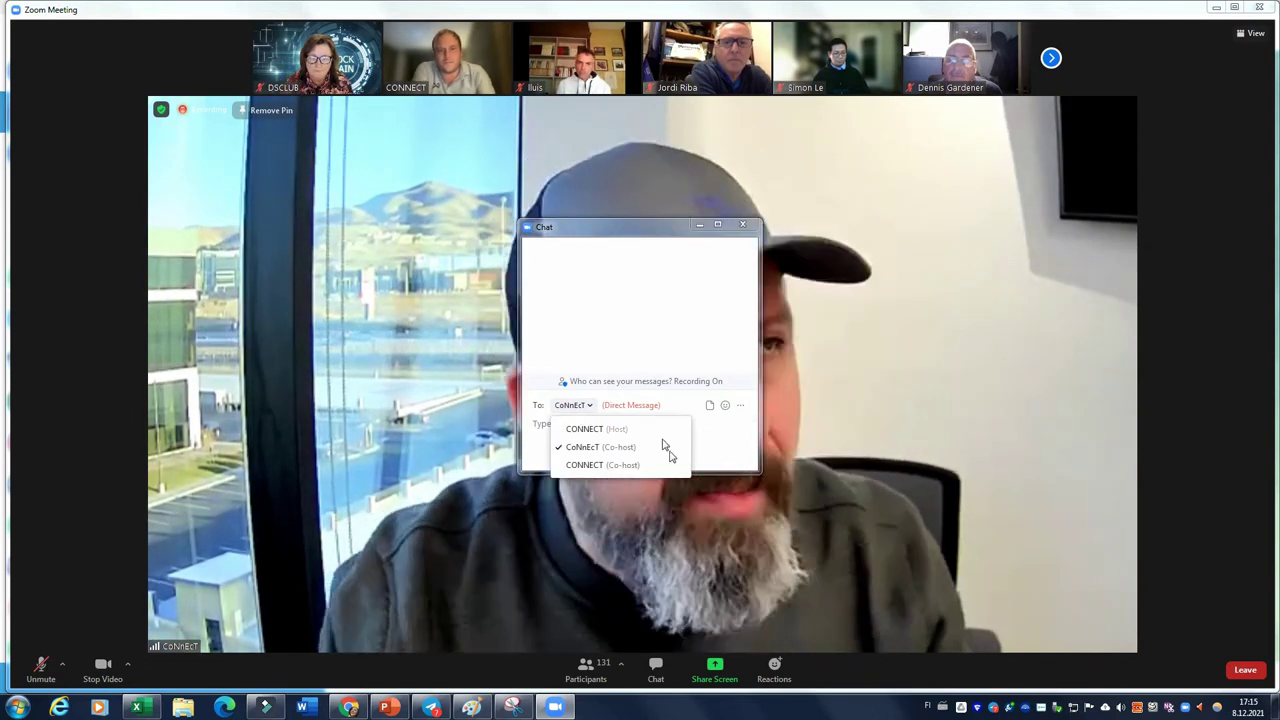
click(706, 446)
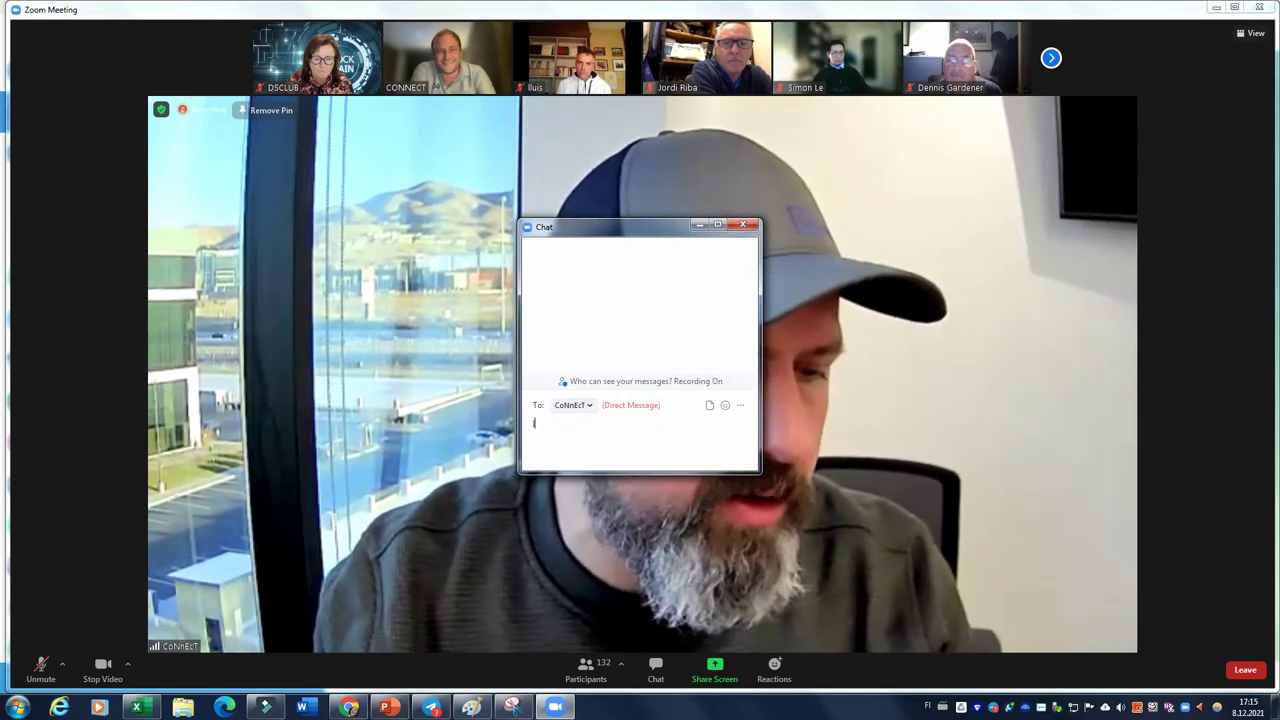
text(If someone bun)
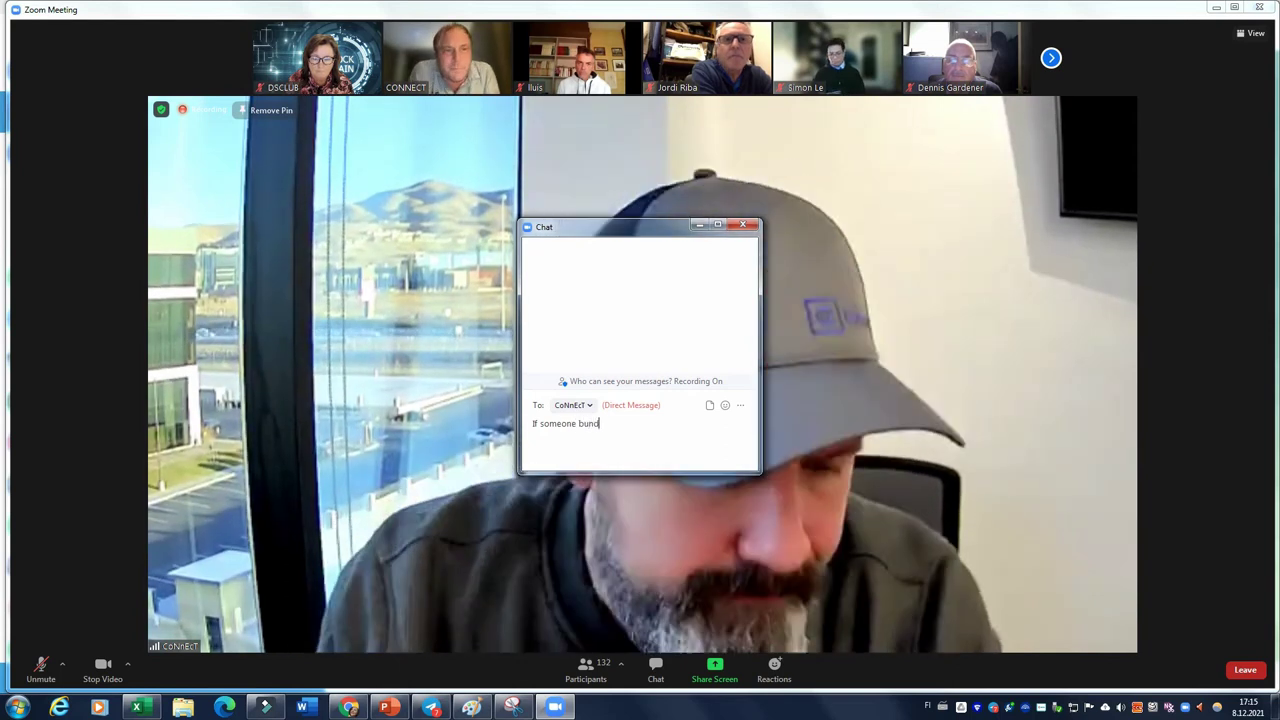
text(dles )
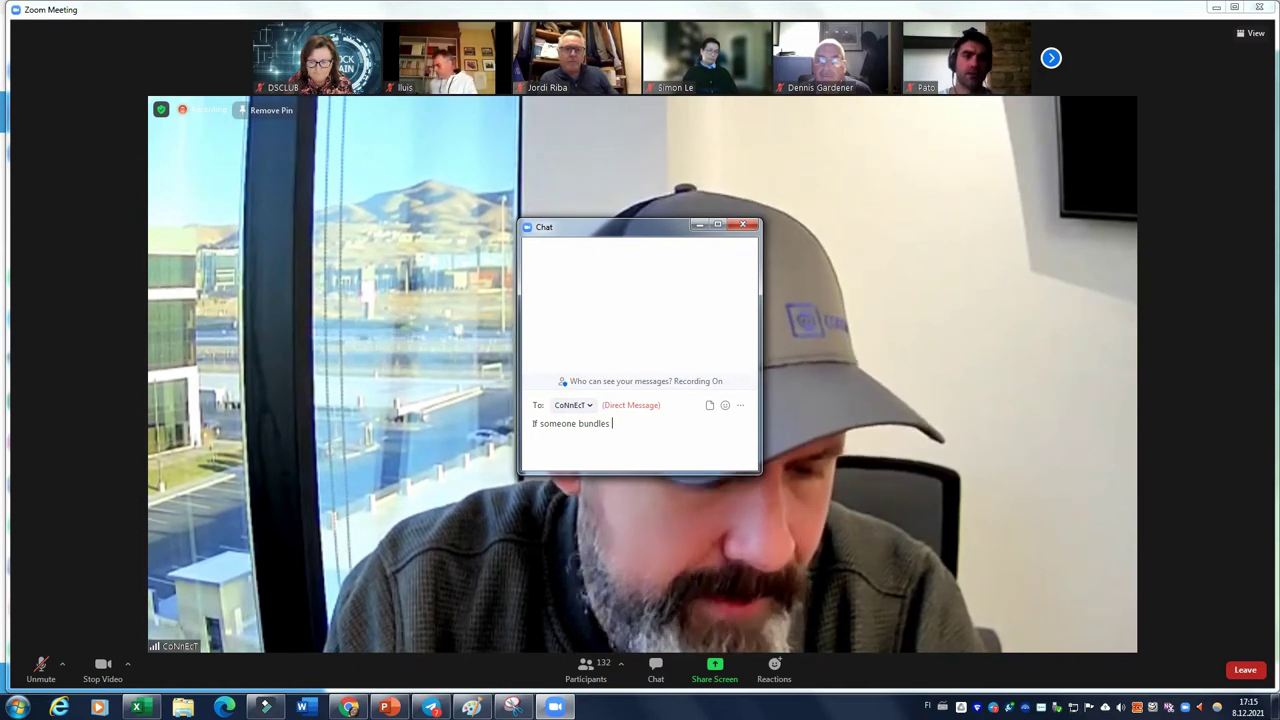
text(packag)
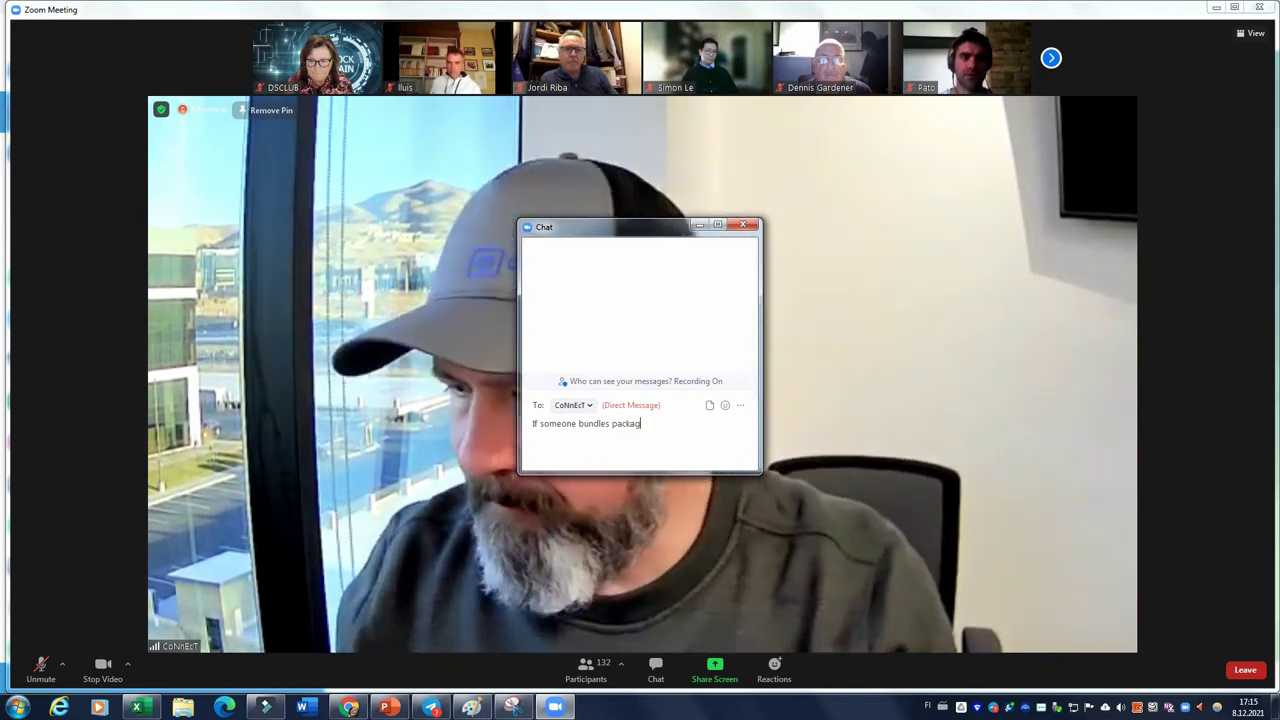
text(es to have o)
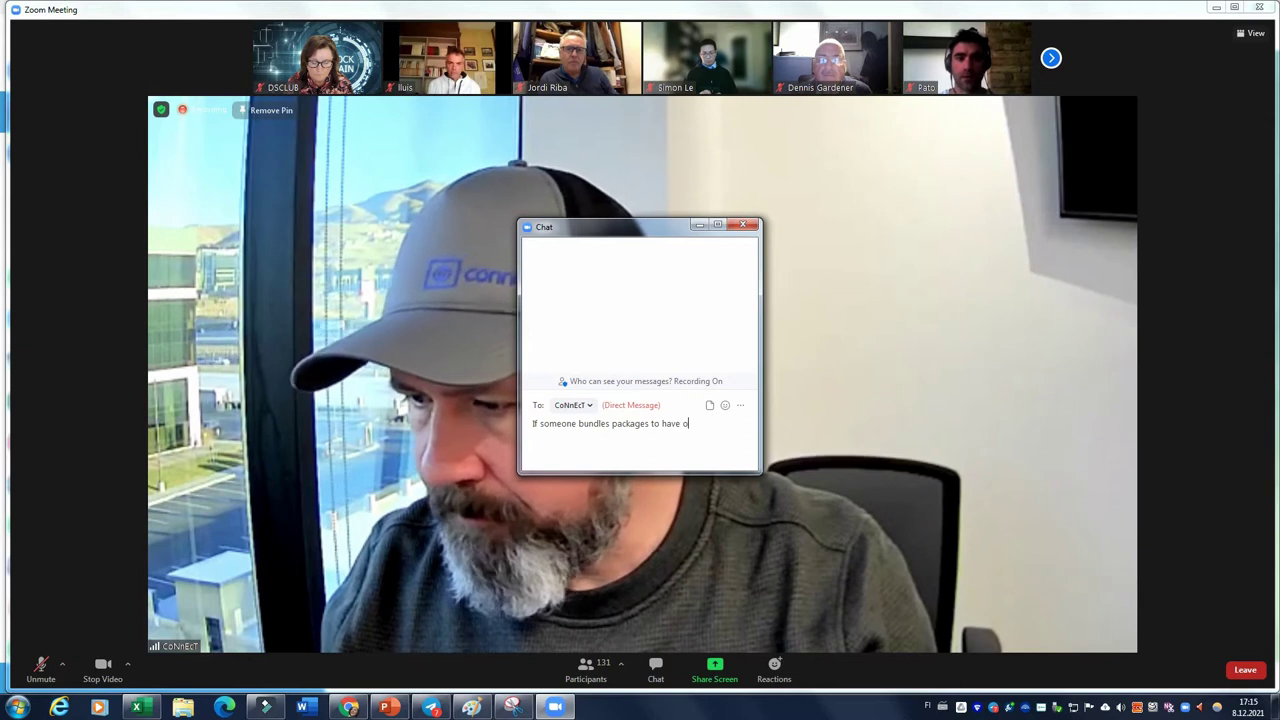
text(ne node)
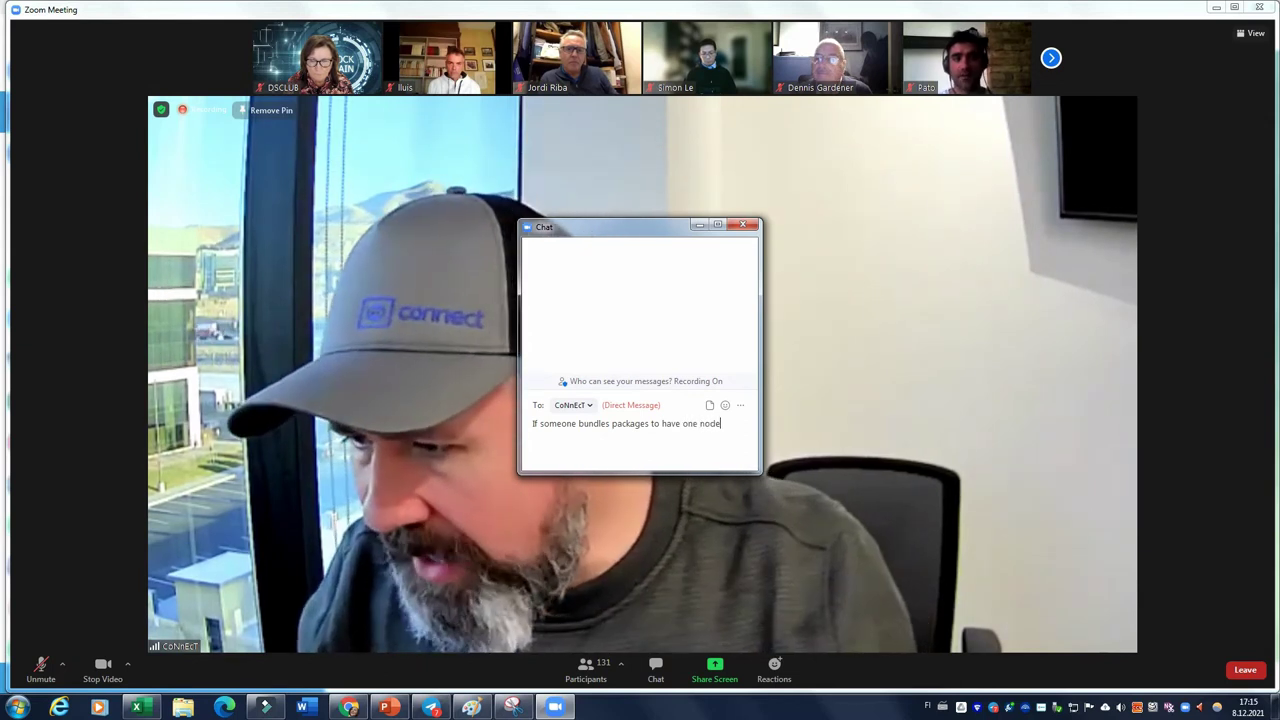
text(, is t)
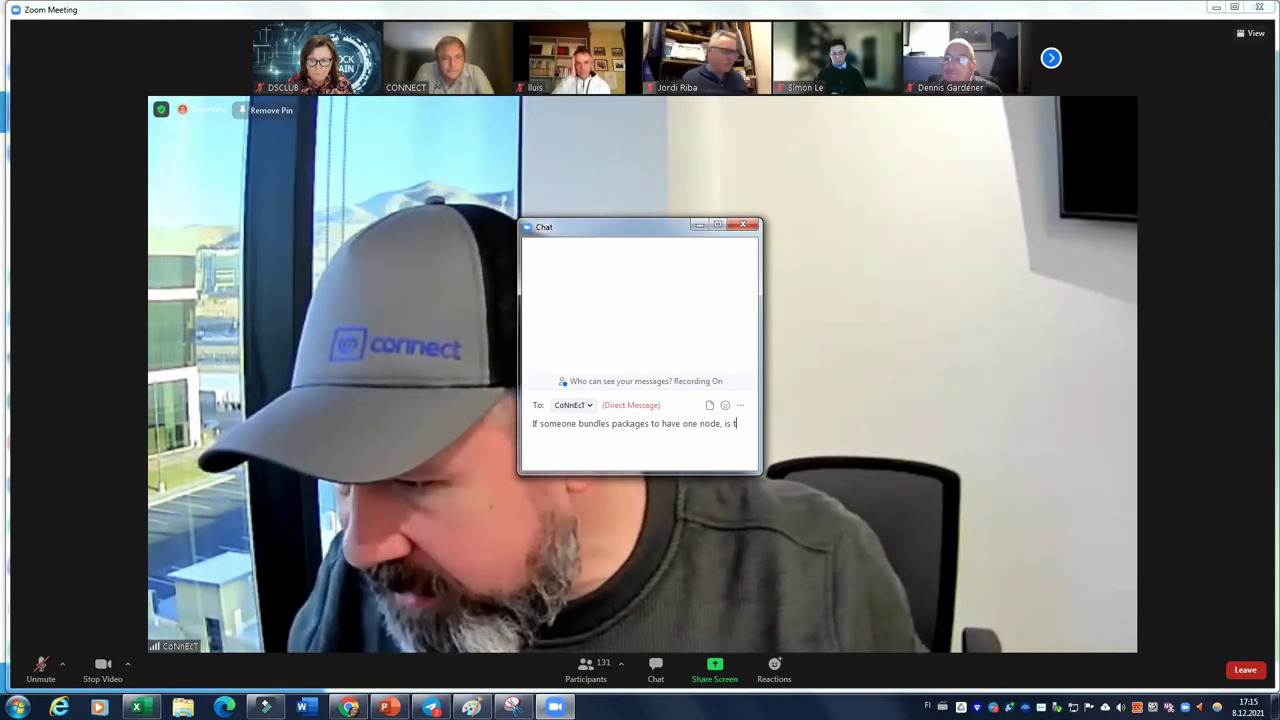
text(hat full n)
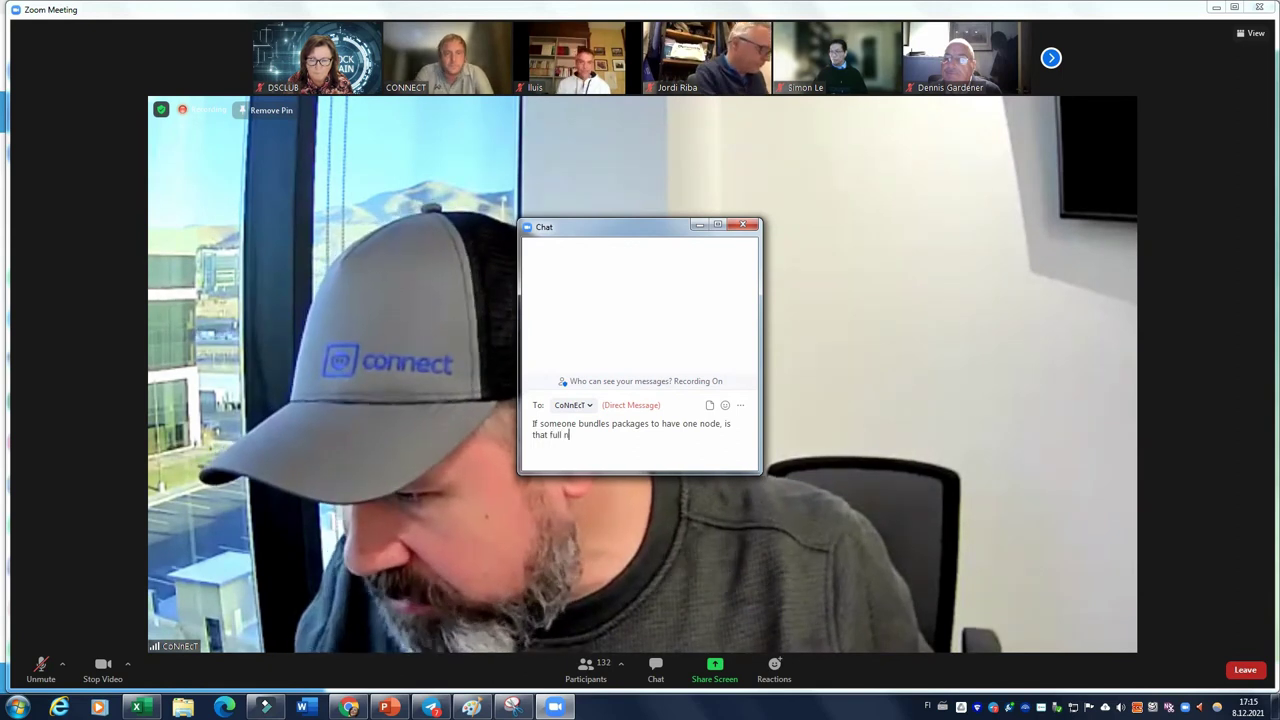
text(ode)
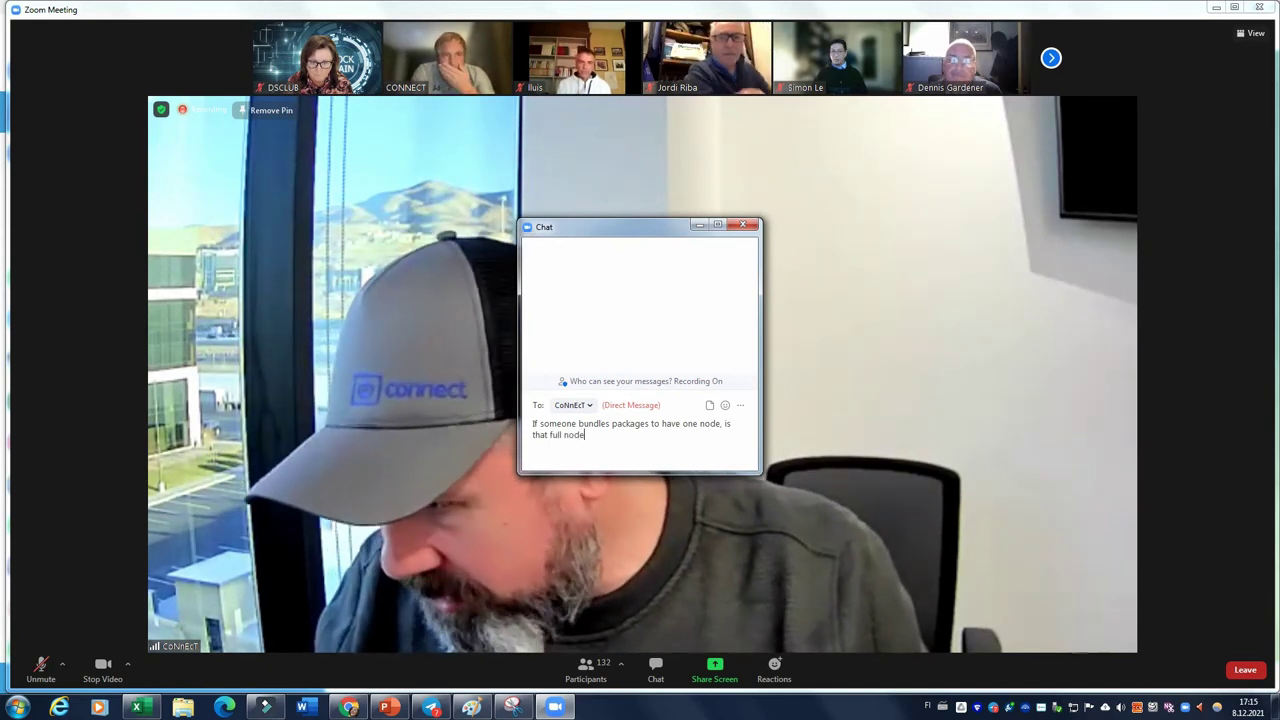
text( (2000))
key(ctrl+Home)
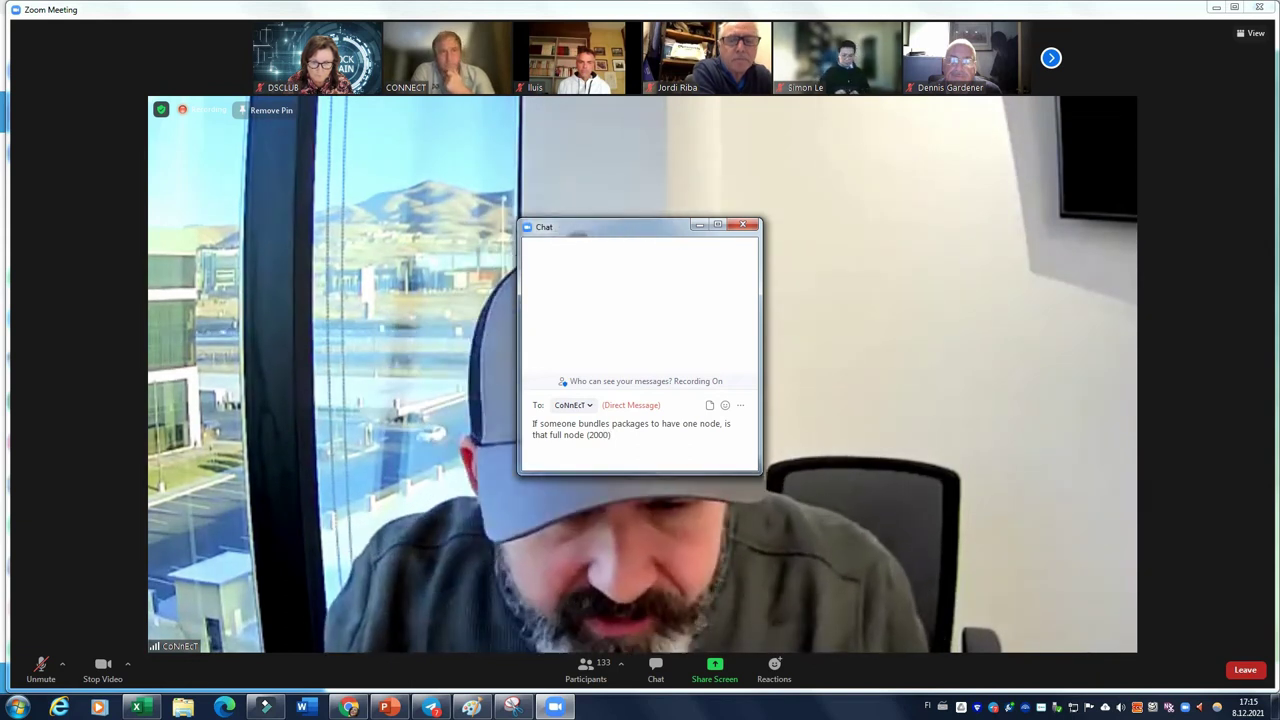
key(Return)
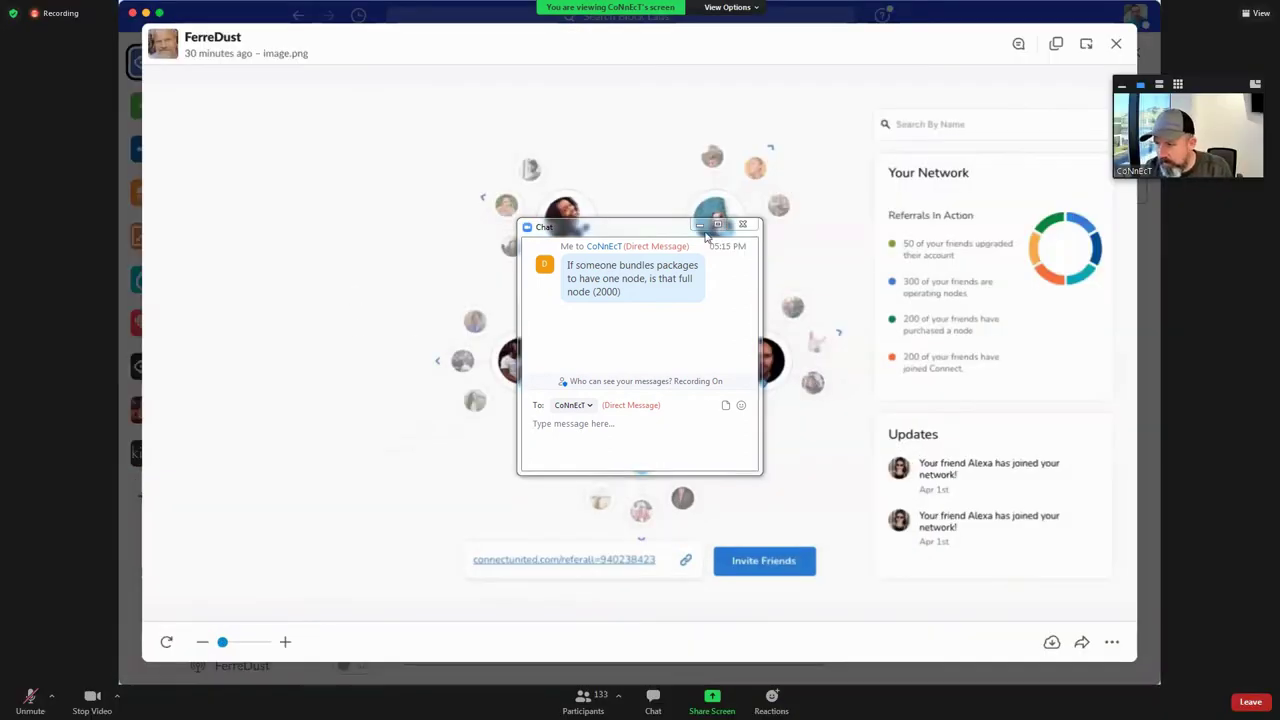
Step: Minimize the Zoom chat, zoom the network genealogy image in twice, and pan it
click(702, 229)
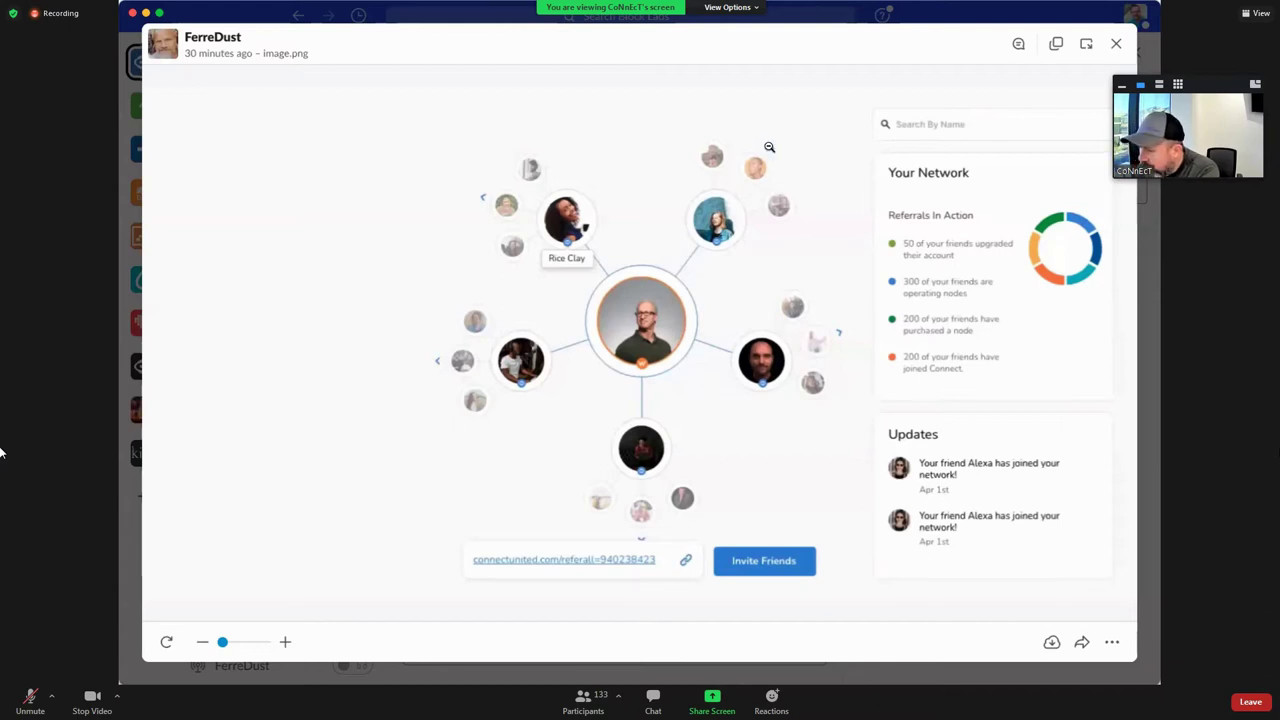
click(566, 175)
click(591, 251)
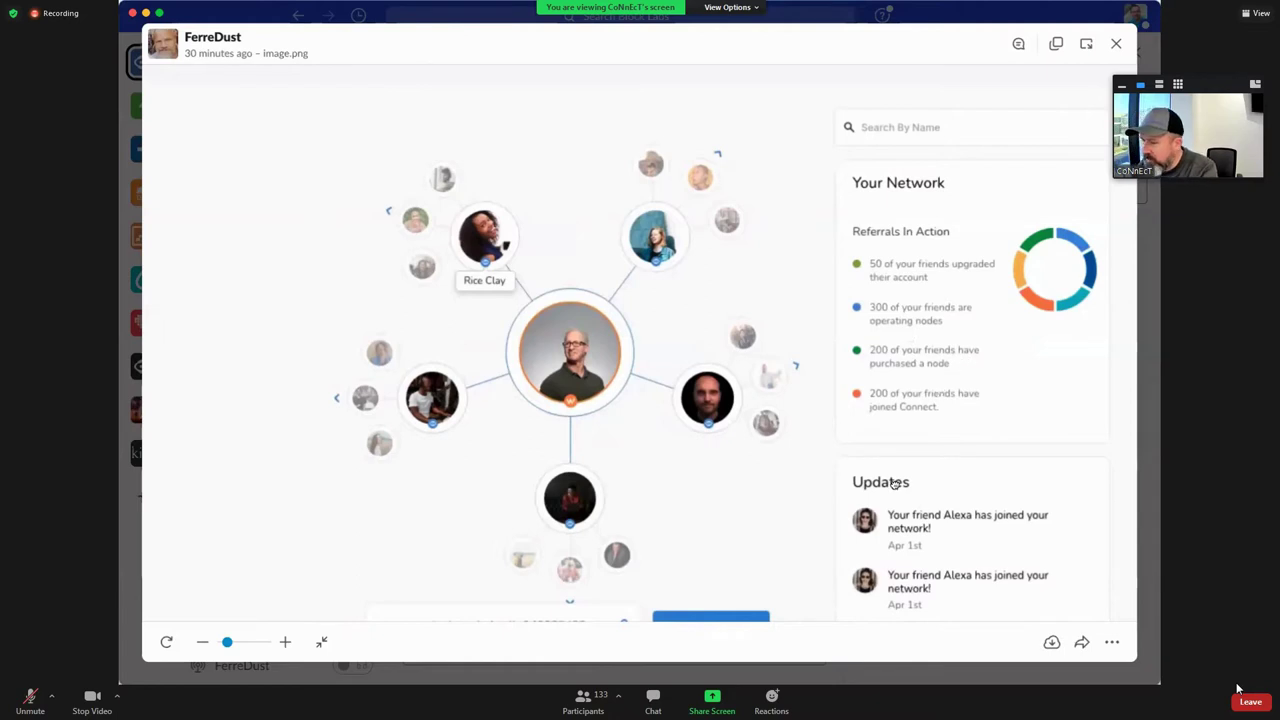
drag(893, 483, 896, 455)
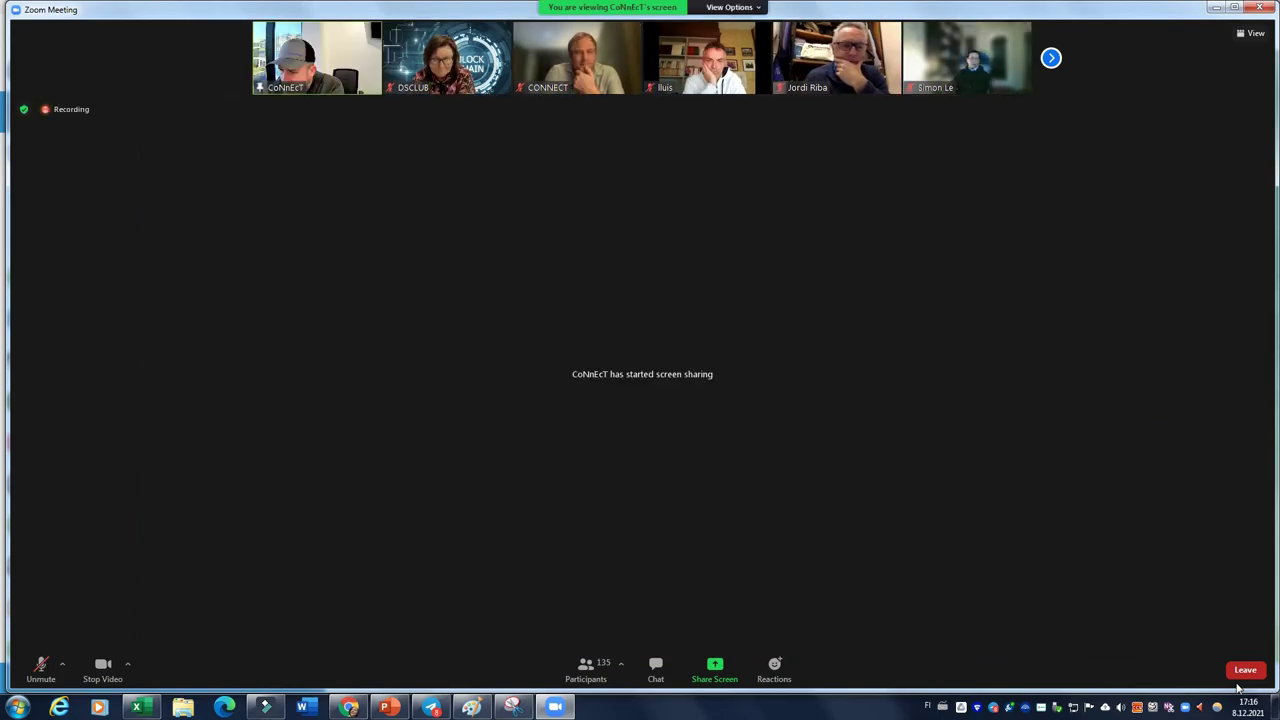
Step: Switch back to the Zoom shared screen showing the Connect Pay dashboard screenshot
key(alt+Tab)
key(alt+Tab)
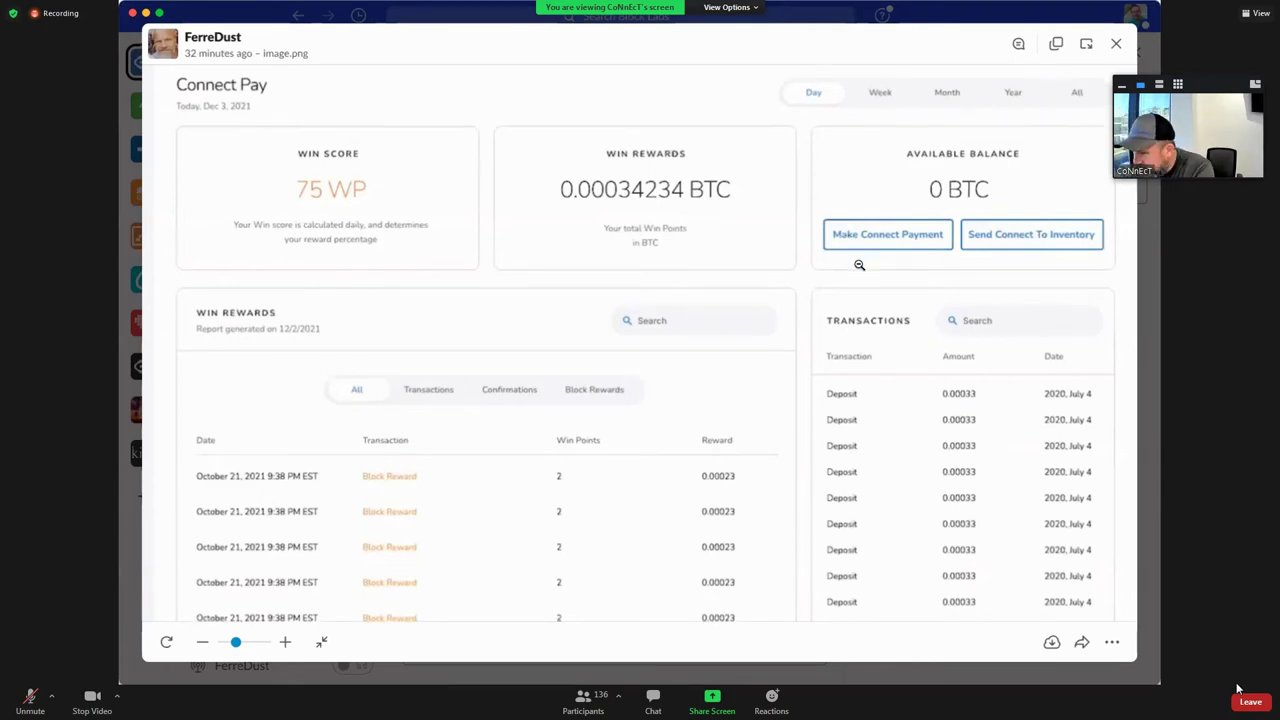
scroll(700, 270, down, 3)
scroll(380, 264, down, 2)
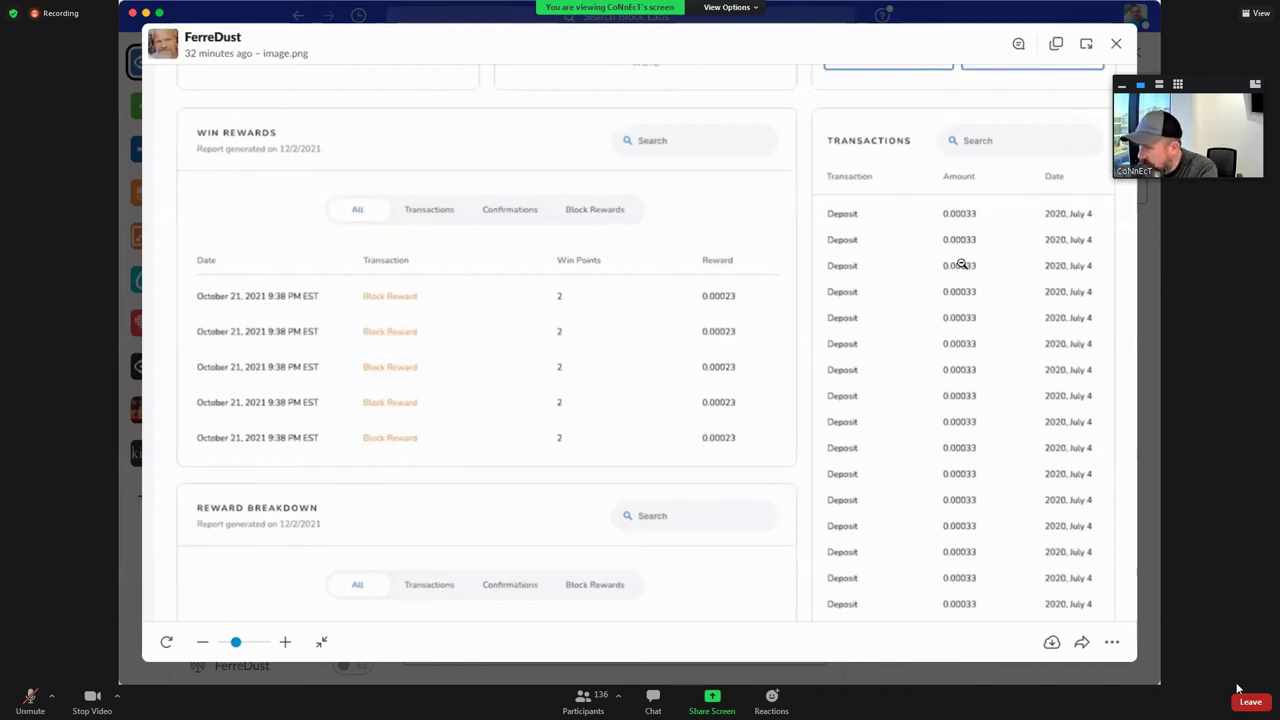
scroll(945, 230, up, 1)
scroll(975, 263, up, 3)
scroll(830, 421, down, 3)
scroll(845, 420, down, 6)
scroll(672, 440, down, 2)
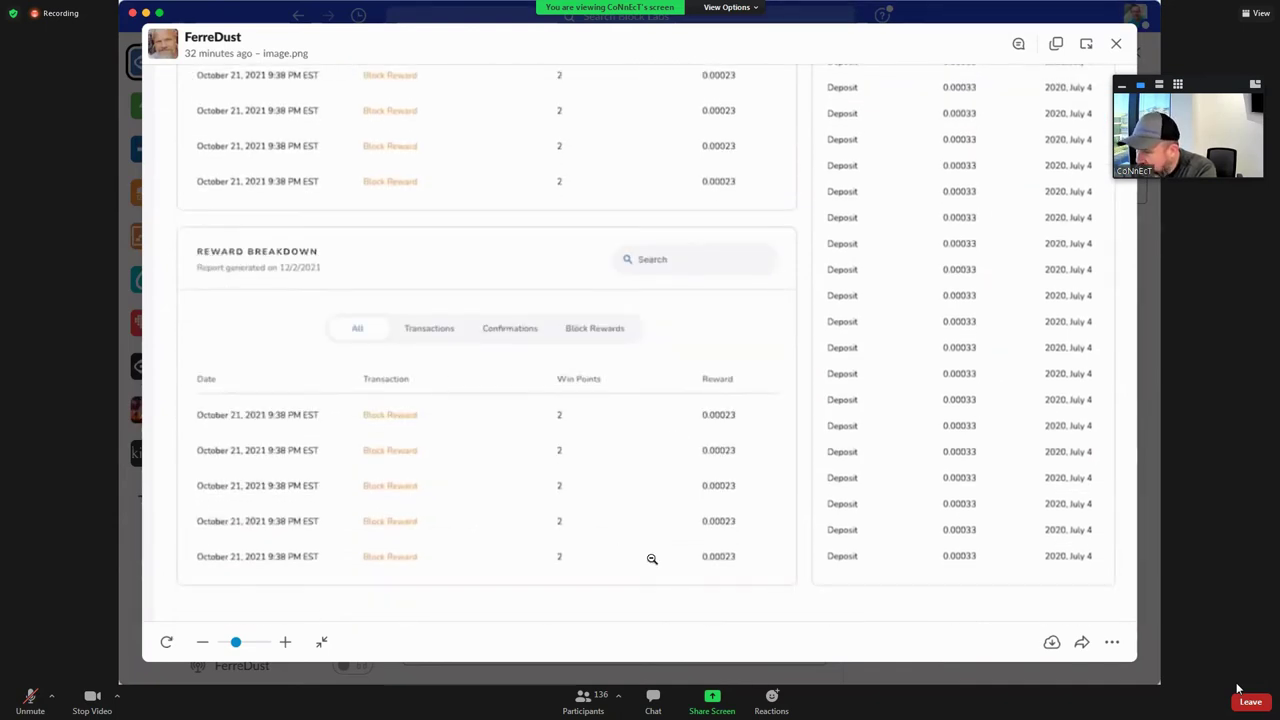
scroll(601, 443, up, 10)
scroll(601, 443, down, 3)
scroll(597, 449, up, 1)
scroll(654, 409, up, 2)
scroll(631, 358, down, 1)
scroll(631, 358, down, 2)
scroll(609, 360, up, 2)
scroll(600, 354, right, 1)
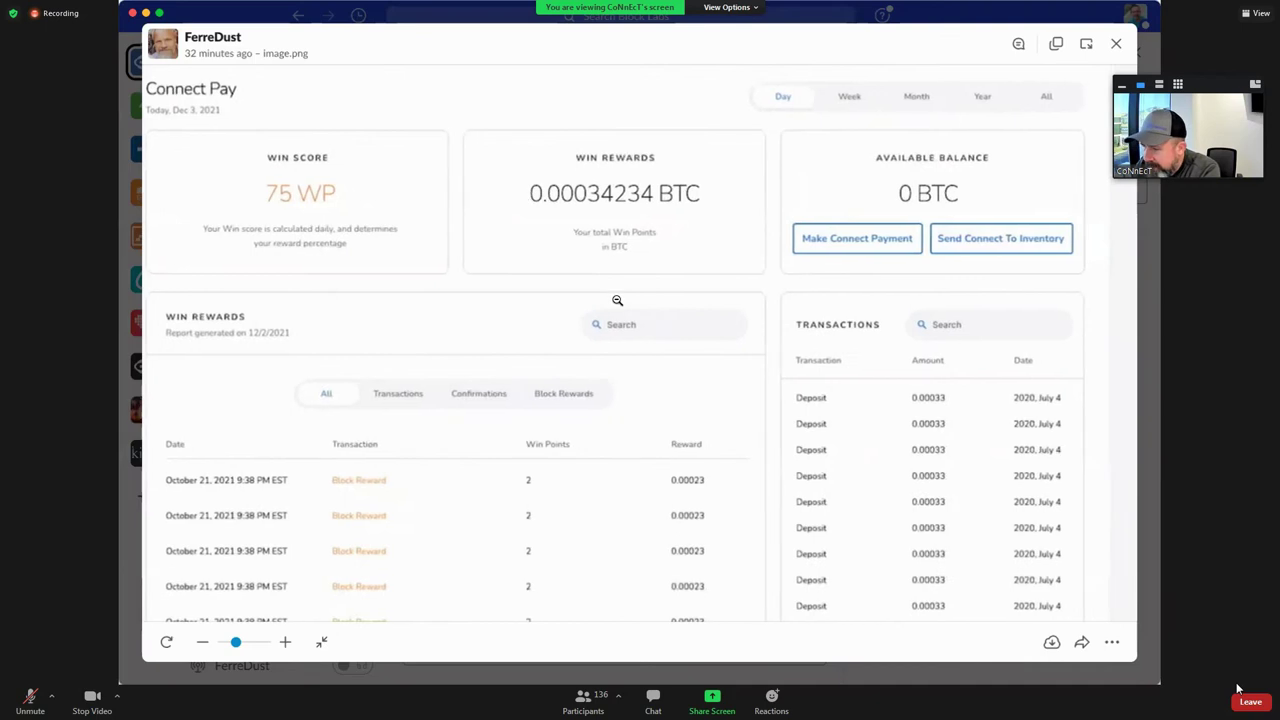